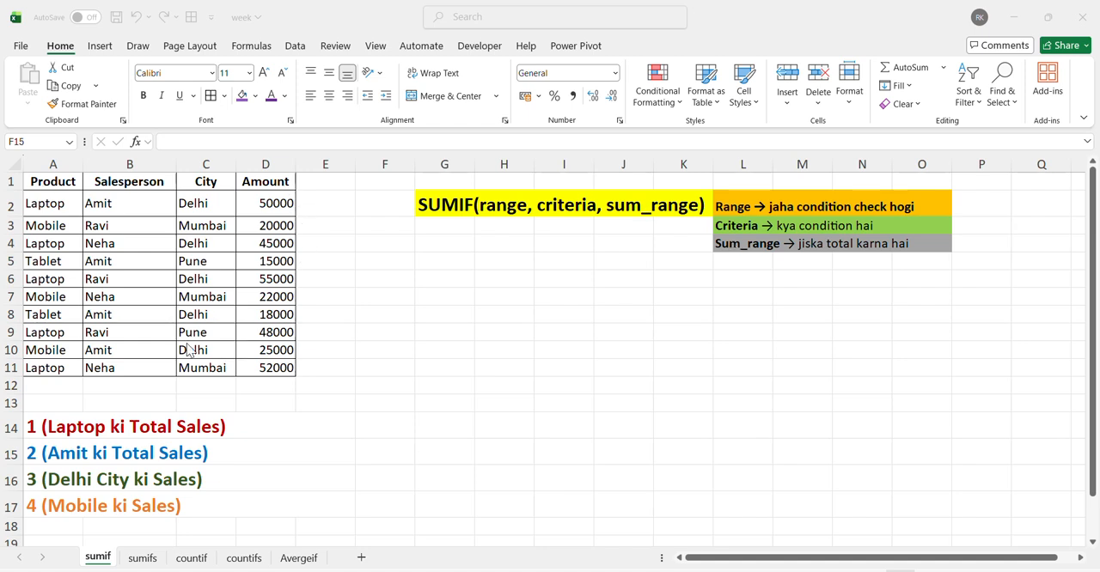
# Step: Review the sales table's column headers: Product, Salesperson, City and Amount
pyautogui.click(49, 182)
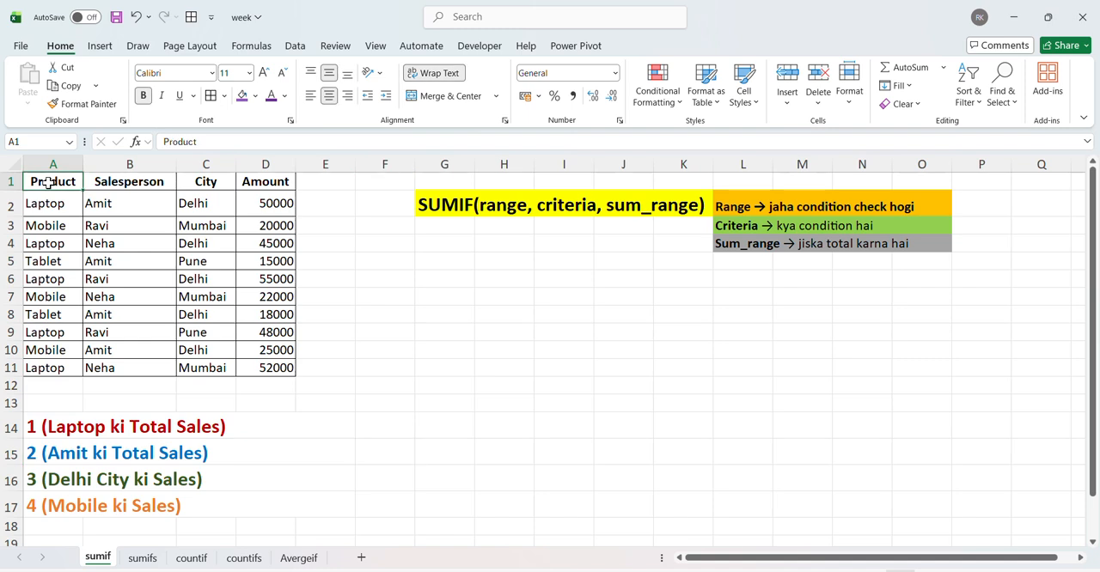
pyautogui.press('Right')
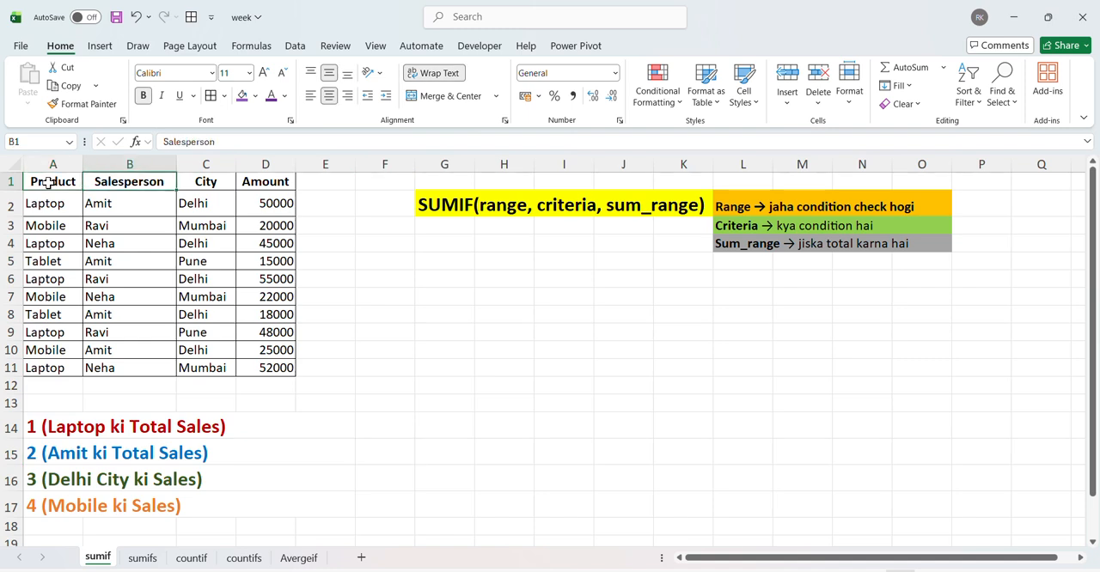
pyautogui.press('Right')
pyautogui.press('Right')
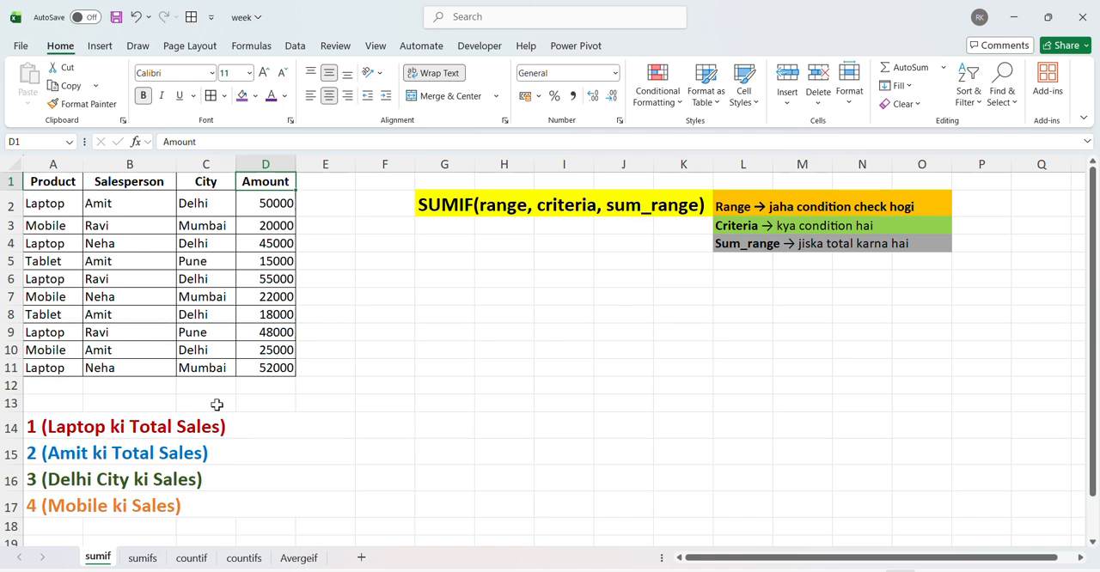
# Step: Examine every Laptop entry in the Product column together with its matching value in the Amount column
pyautogui.click(269, 206)
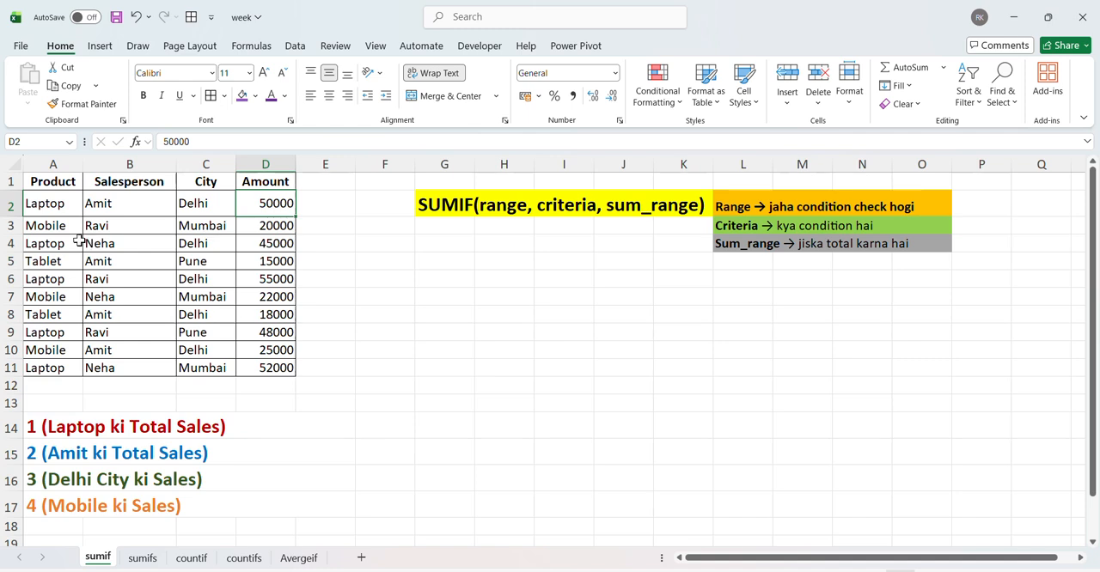
pyautogui.keyDown('ctrl'); pyautogui.click(45, 206); pyautogui.keyUp('ctrl')
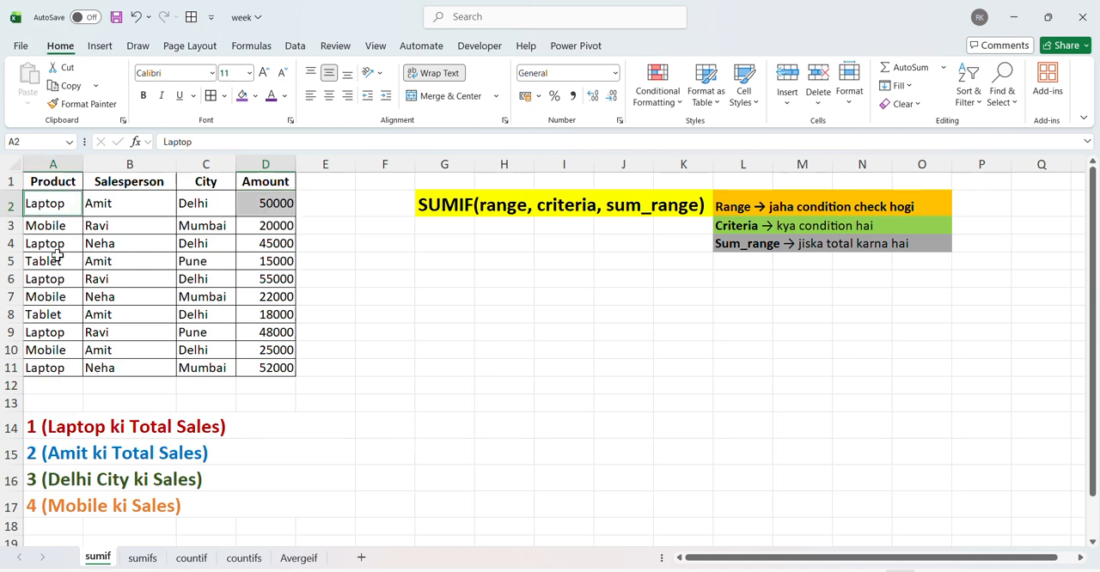
pyautogui.keyDown('ctrl'); pyautogui.click(54, 244); pyautogui.keyUp('ctrl')
pyautogui.keyDown('ctrl'); pyautogui.click(259, 244); pyautogui.keyUp('ctrl')
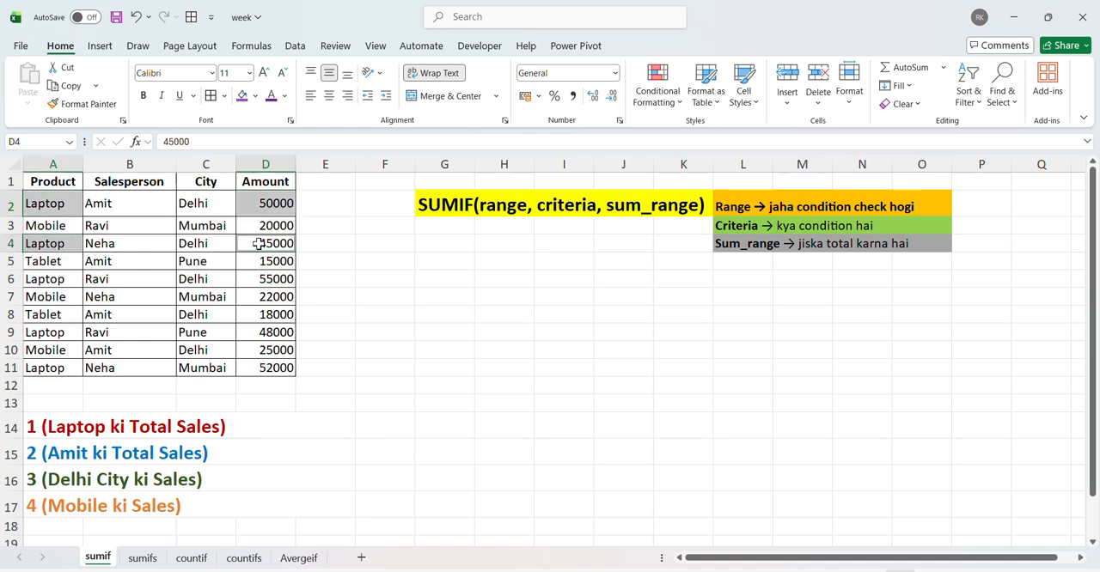
pyautogui.keyDown('ctrl'); pyautogui.click(59, 279); pyautogui.keyUp('ctrl')
pyautogui.keyDown('ctrl'); pyautogui.click(262, 282); pyautogui.keyUp('ctrl')
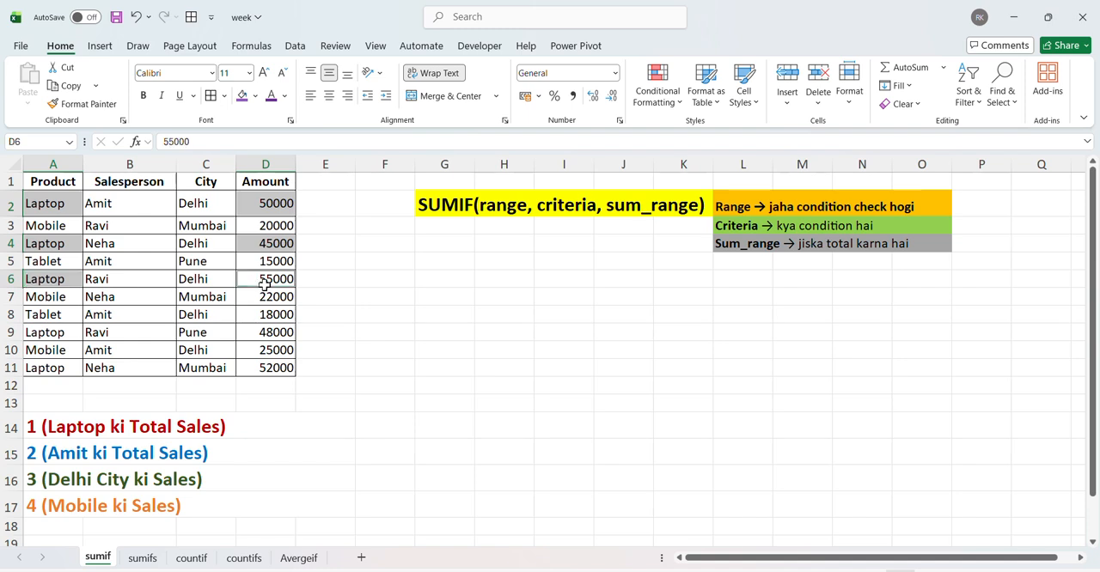
pyautogui.keyDown('ctrl'); pyautogui.click(35, 333); pyautogui.keyUp('ctrl')
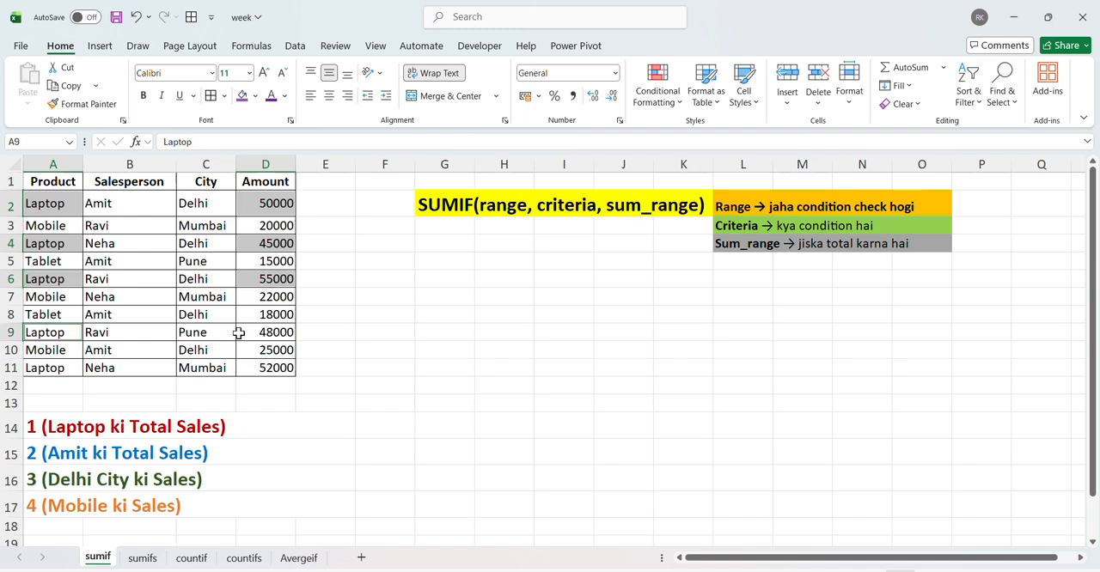
pyautogui.keyDown('ctrl'); pyautogui.click(257, 335); pyautogui.keyUp('ctrl')
pyautogui.keyDown('ctrl'); pyautogui.click(72, 366); pyautogui.keyUp('ctrl')
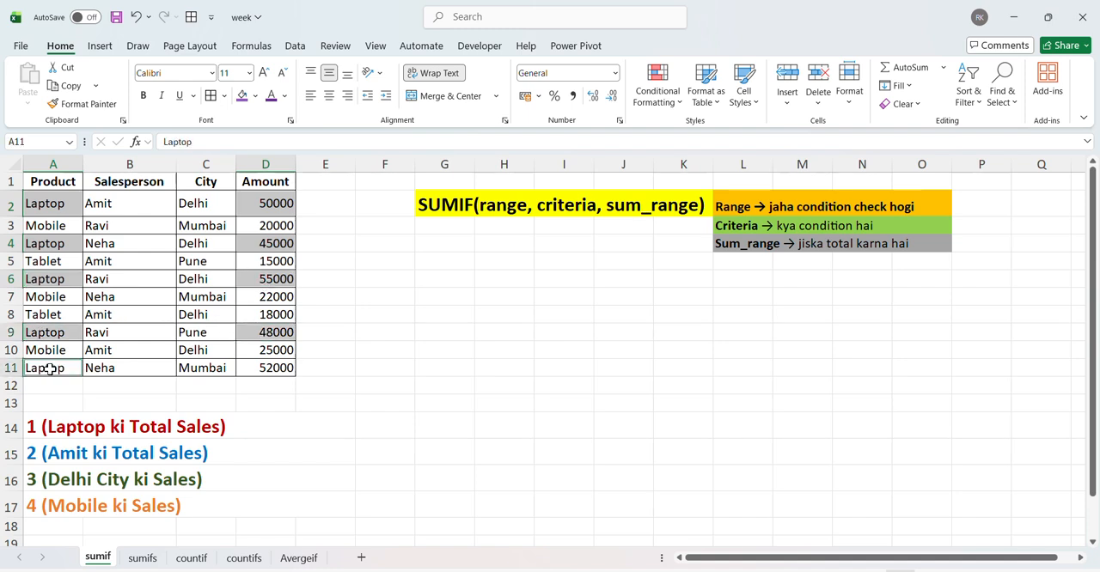
pyautogui.keyDown('ctrl'); pyautogui.click(271, 368); pyautogui.keyUp('ctrl')
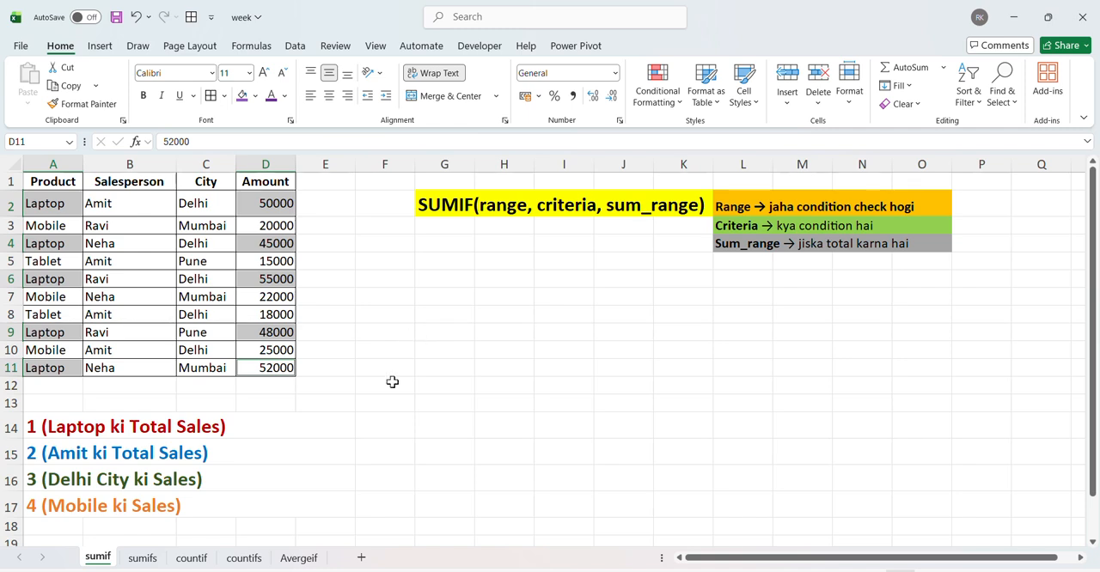
# Step: Start a SUMIF formula in F14, beside the Laptop total question, with product cells A1:A11 as the range
pyautogui.click(401, 424)
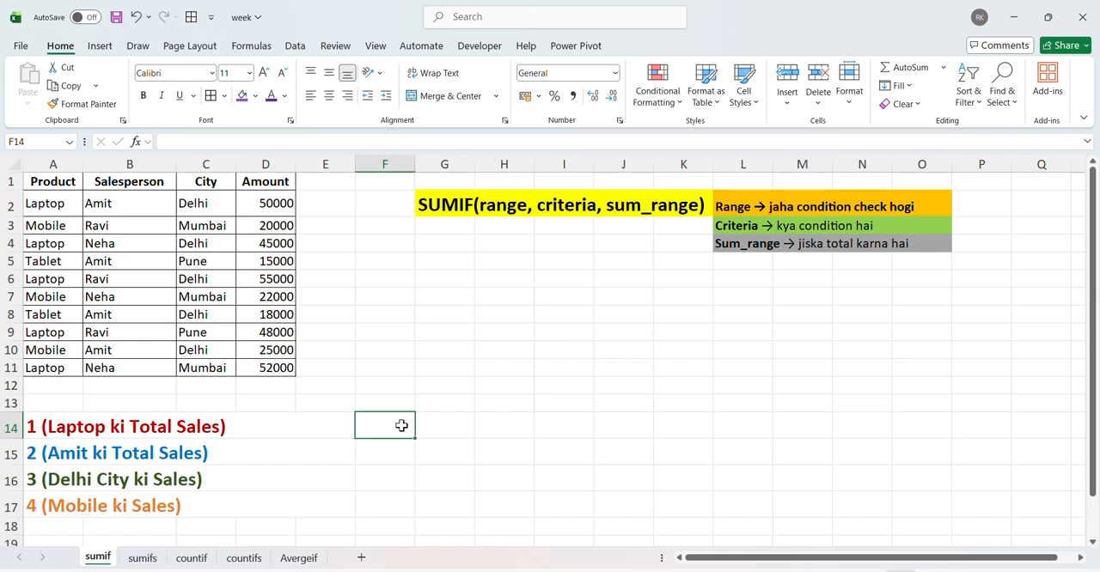
pyautogui.doubleClick(401, 425)
pyautogui.write('=')
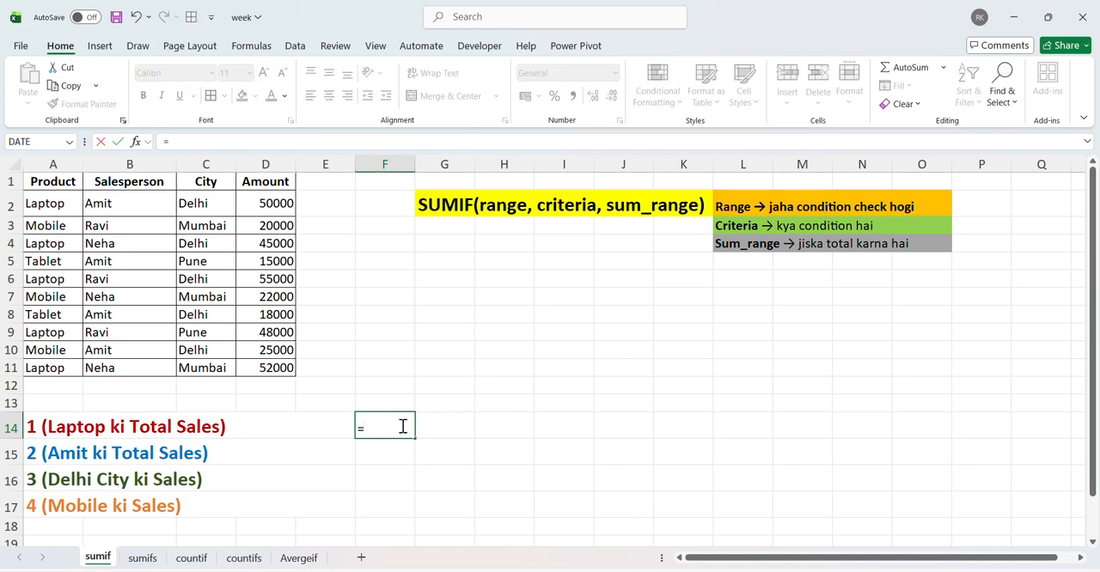
pyautogui.write('sumif(')
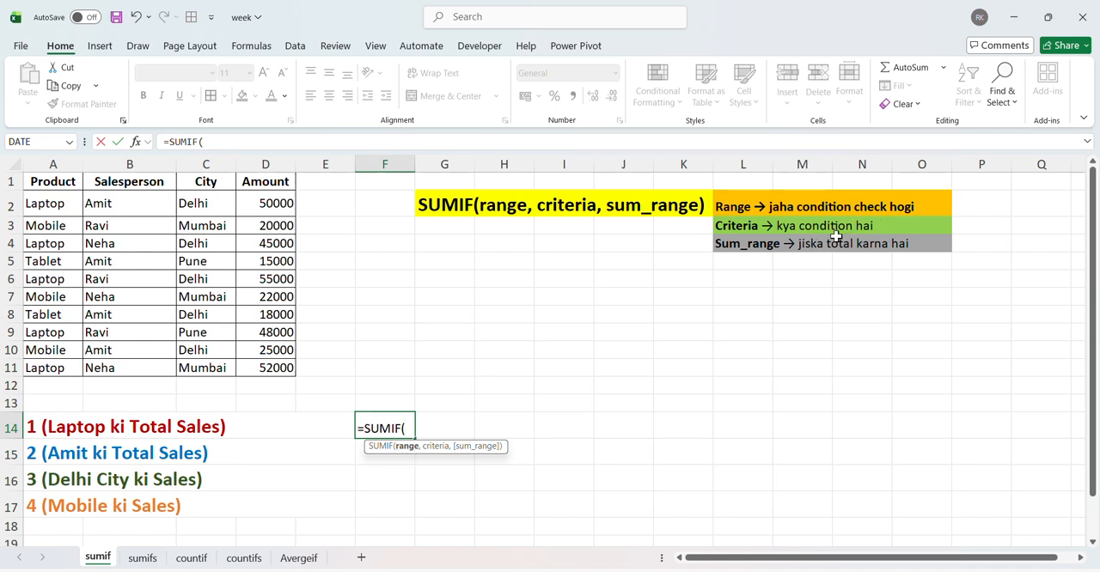
pyautogui.moveTo(53, 181); pyautogui.dragTo(54, 367)
pyautogui.write(',')
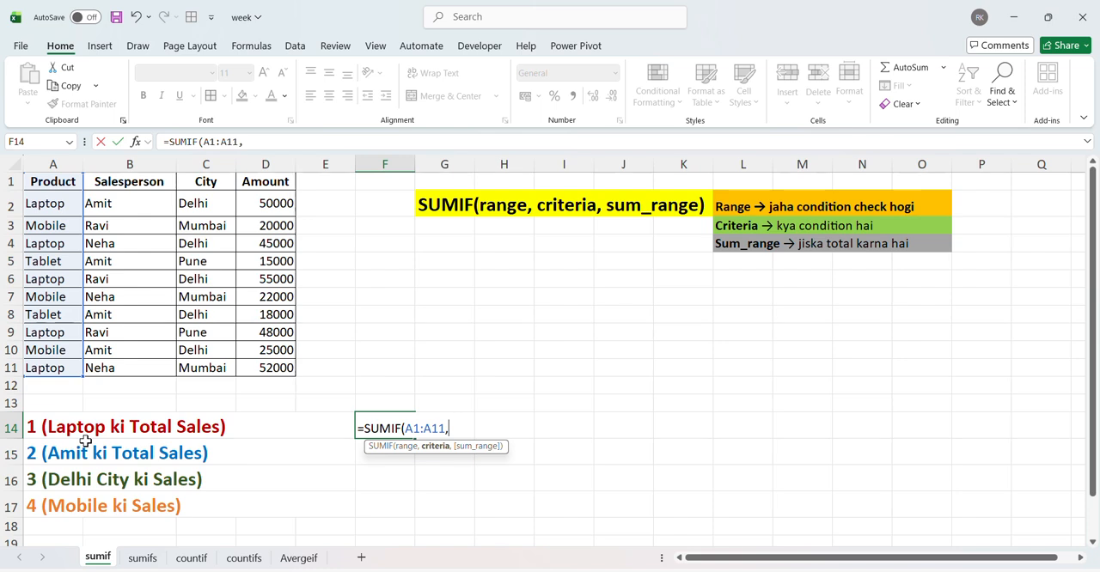
# Step: Give the SUMIF formula in F14 the text criterion "Laptop" instead of a cell reference
pyautogui.click(41, 202)
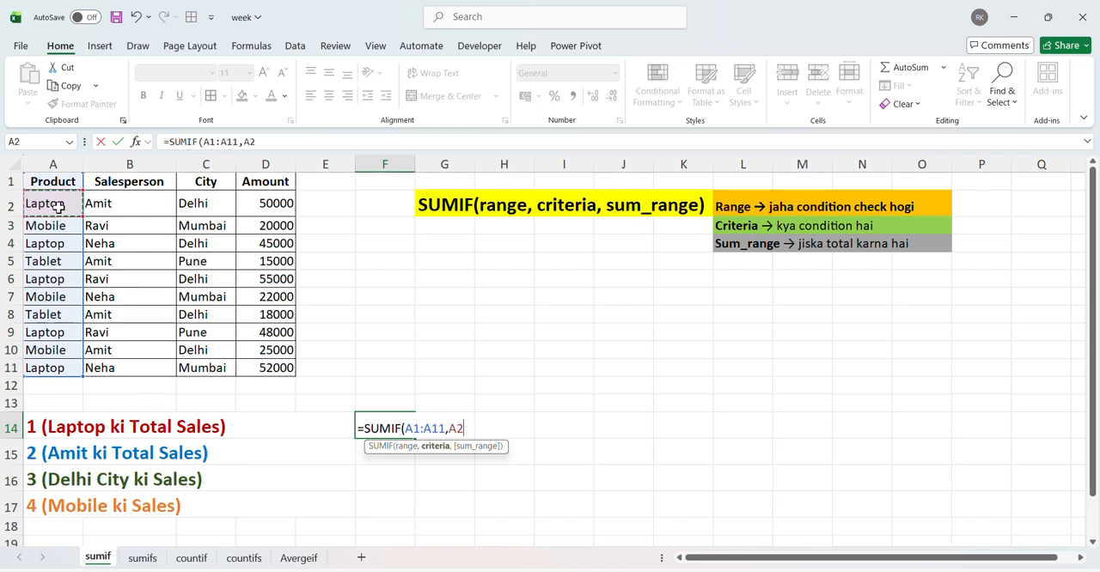
pyautogui.press('BackSpace')
pyautogui.press('BackSpace')
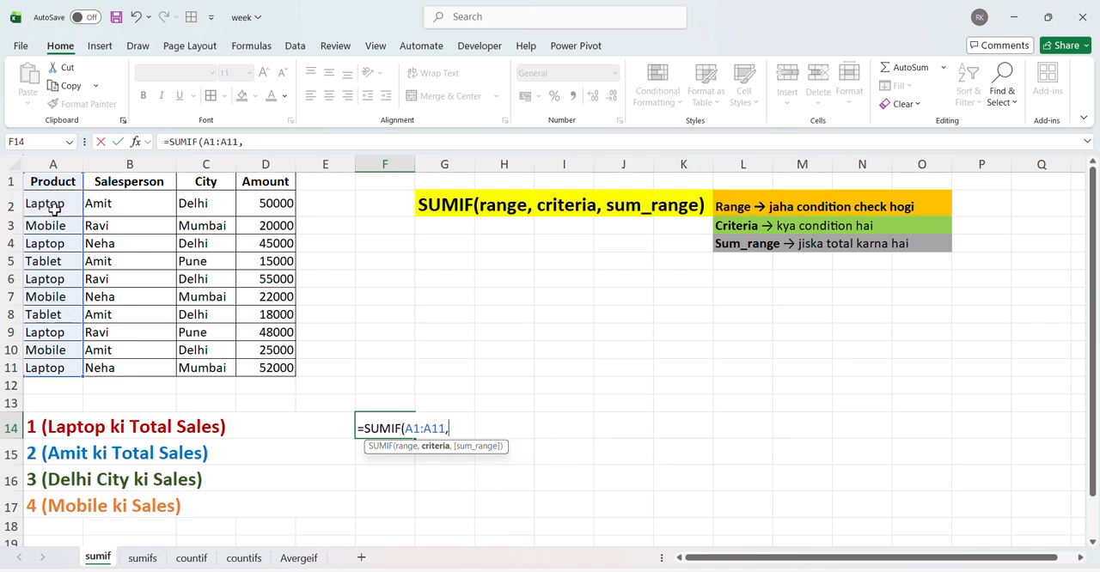
pyautogui.write('"Laptop",')
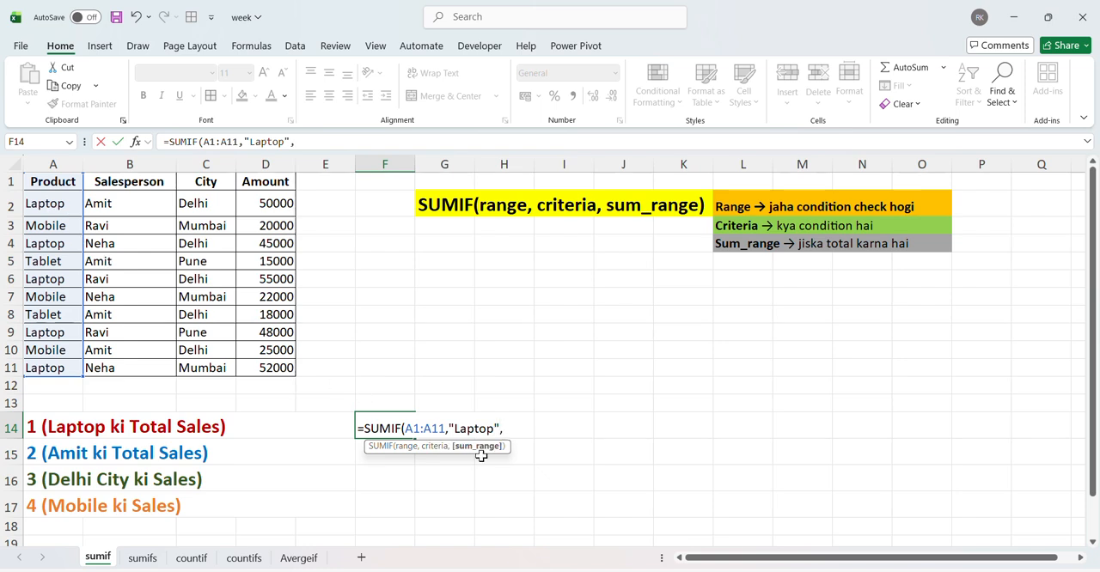
# Step: Complete the SUMIF formula in F14 with amounts D2:D11 as the sum range
pyautogui.click(269, 195)
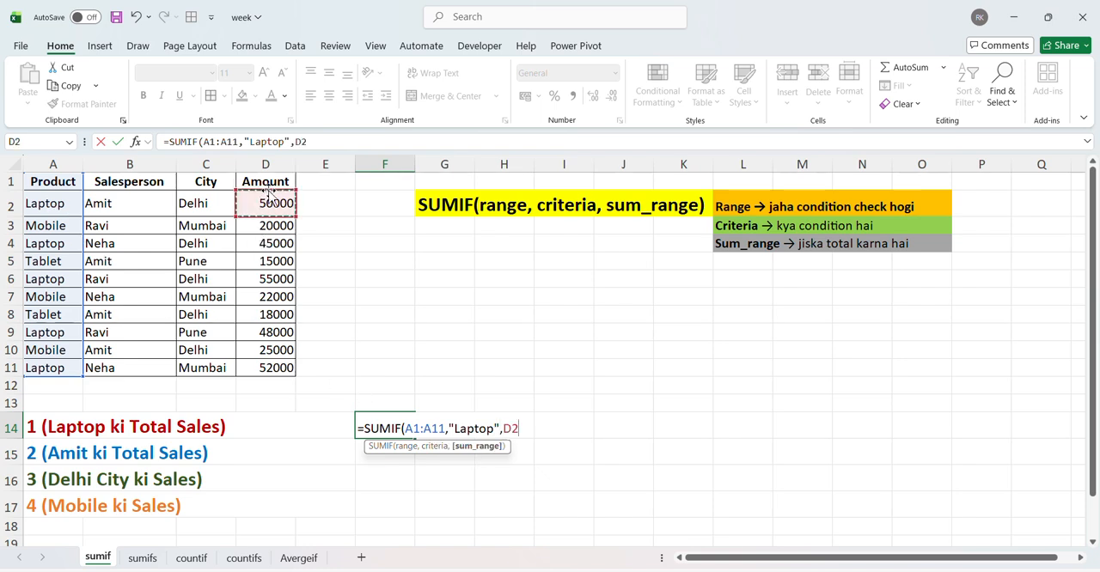
pyautogui.hotkey('ctrl', 'shift', 'Down')
pyautogui.write(')')
pyautogui.press('Return')
pyautogui.press('Up')
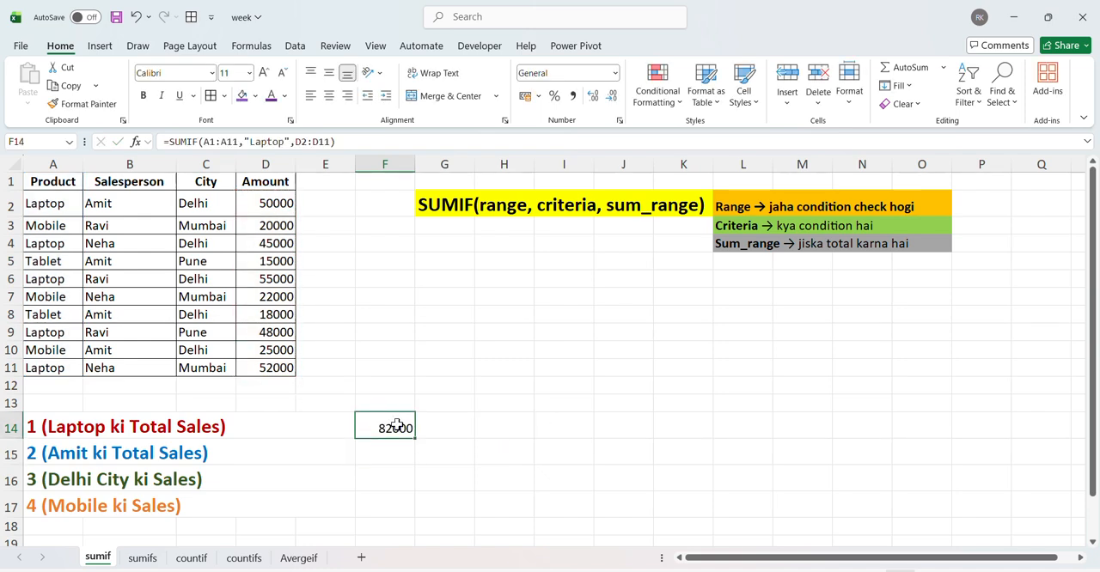
# Step: Turn on filtering for the table headers in A1:D1
pyautogui.click(109, 177)
pyautogui.hotkey('shift', 'Right')
pyautogui.hotkey('shift', 'Right')
pyautogui.hotkey('shift', 'Right')
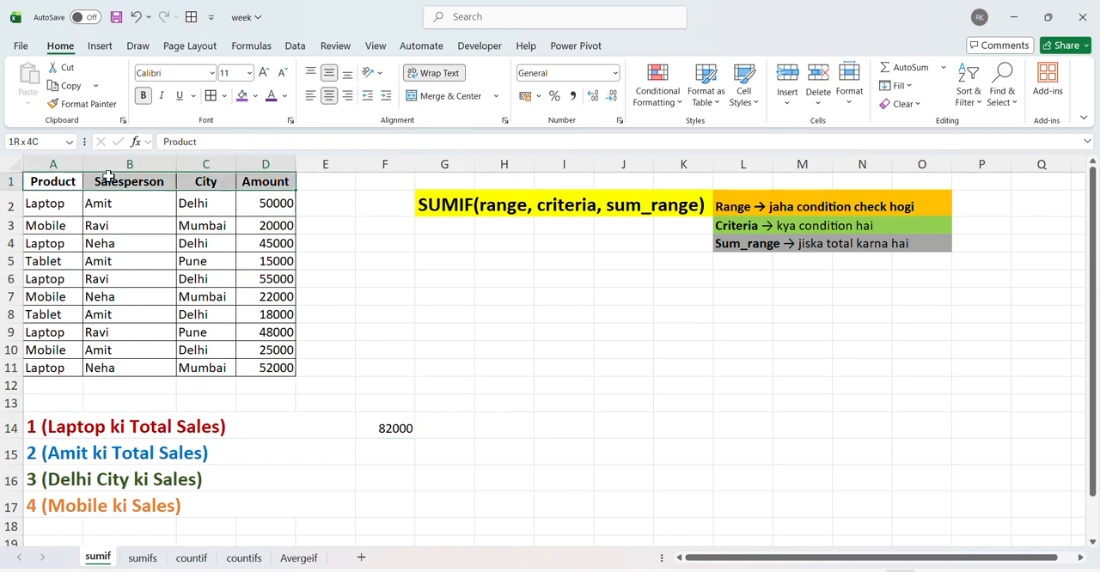
pyautogui.hotkey('ctrl', 'shift', 'l')
# Step: Filter the Product column to show only the Laptop rows
pyautogui.press('Right')
pyautogui.press('Left')
pyautogui.hotkey('alt', 'Down')
pyautogui.press('Down')
pyautogui.press('Down')
pyautogui.press('Down')
pyautogui.press('Down')
pyautogui.press('Down')
pyautogui.press('Down')
pyautogui.press('Down')
pyautogui.press('Down')
pyautogui.press('Down')
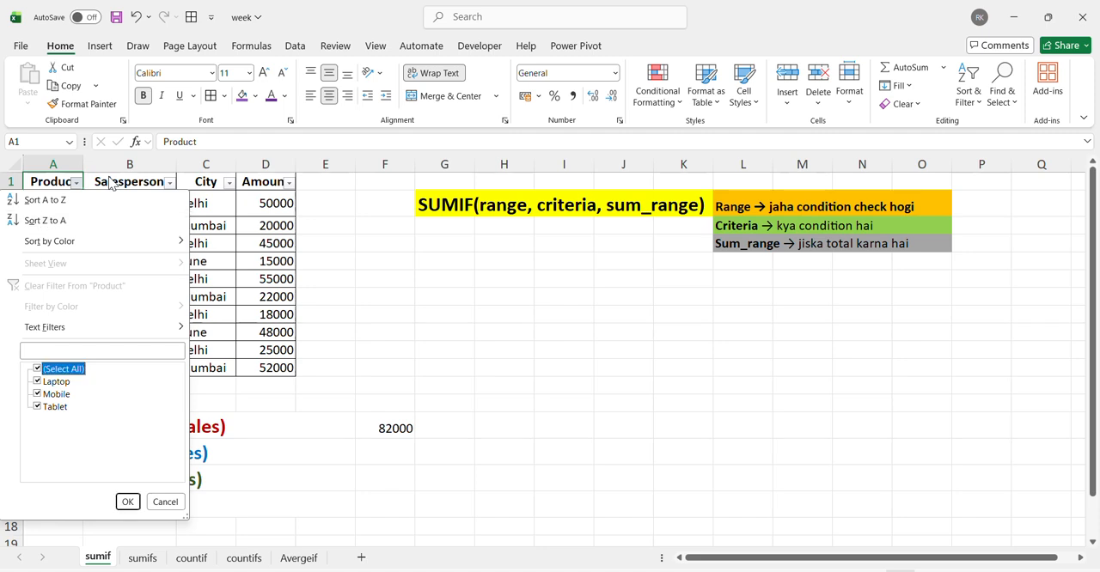
pyautogui.press('space')
pyautogui.press('Down')
pyautogui.press('space')
pyautogui.press('Return')
# Step: Add an automatic subtotal of the filtered amounts D2:D11 in D12
pyautogui.press('Right')
pyautogui.press('Right')
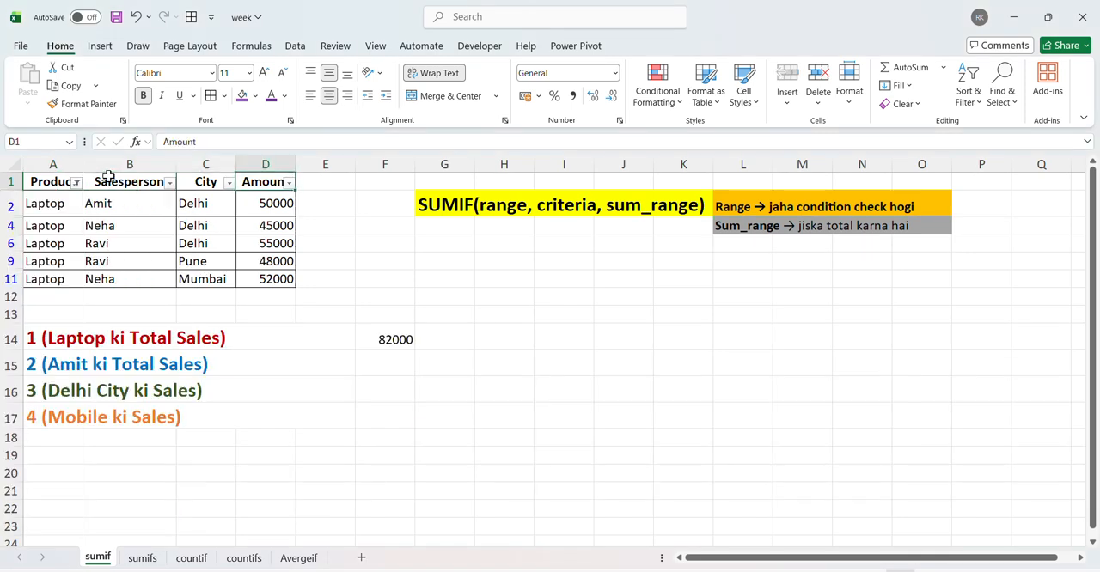
pyautogui.press('Right')
pyautogui.press('Down')
pyautogui.hotkey('ctrl', 'shift', 'Down')
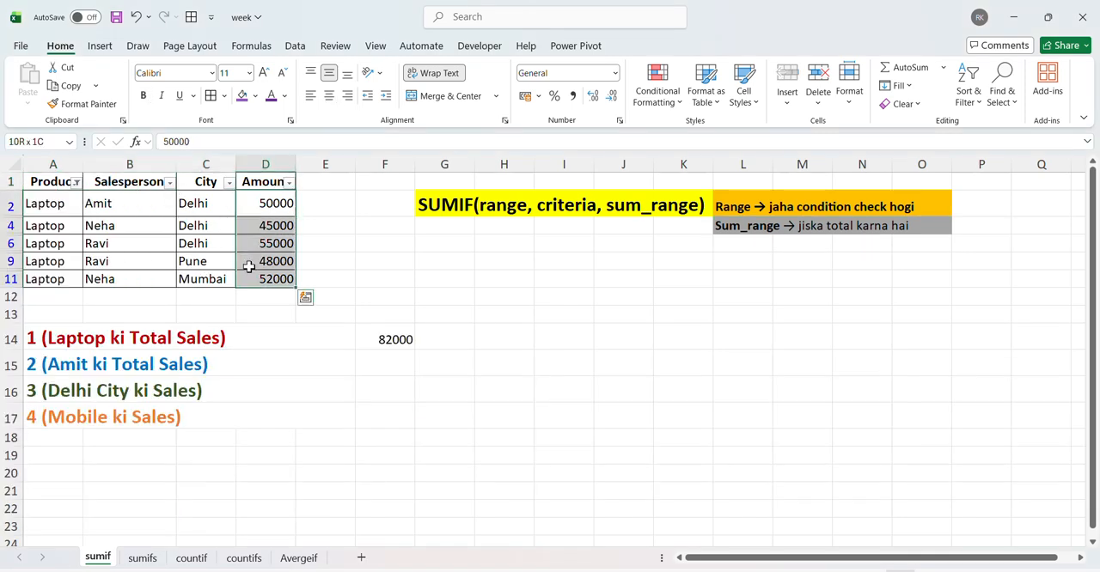
pyautogui.click(266, 298)
pyautogui.doubleClick(267, 298)
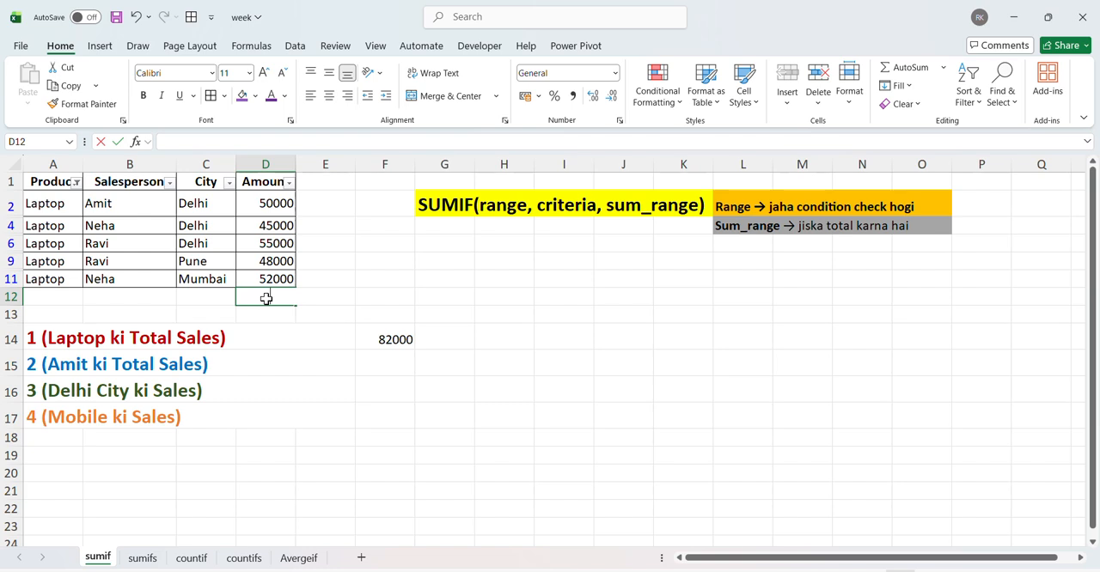
pyautogui.hotkey('alt', '=')
pyautogui.press('Return')
pyautogui.press('Up')
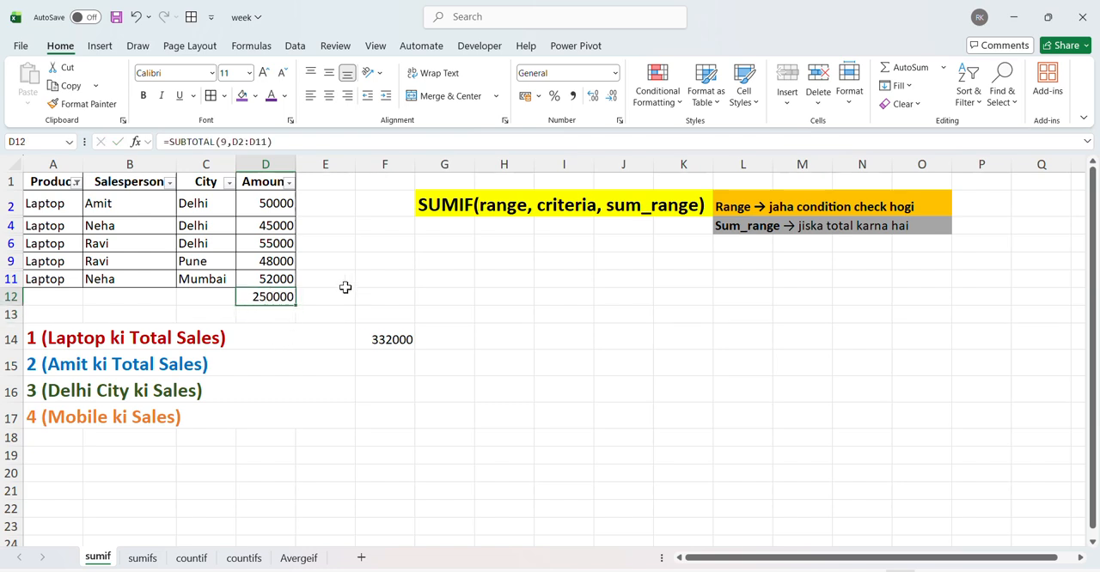
# Step: Remove the table filter and clear the check subtotal in D12 and the SUMIF formula in F14
pyautogui.hotkey('ctrl', 'shift', 'l')
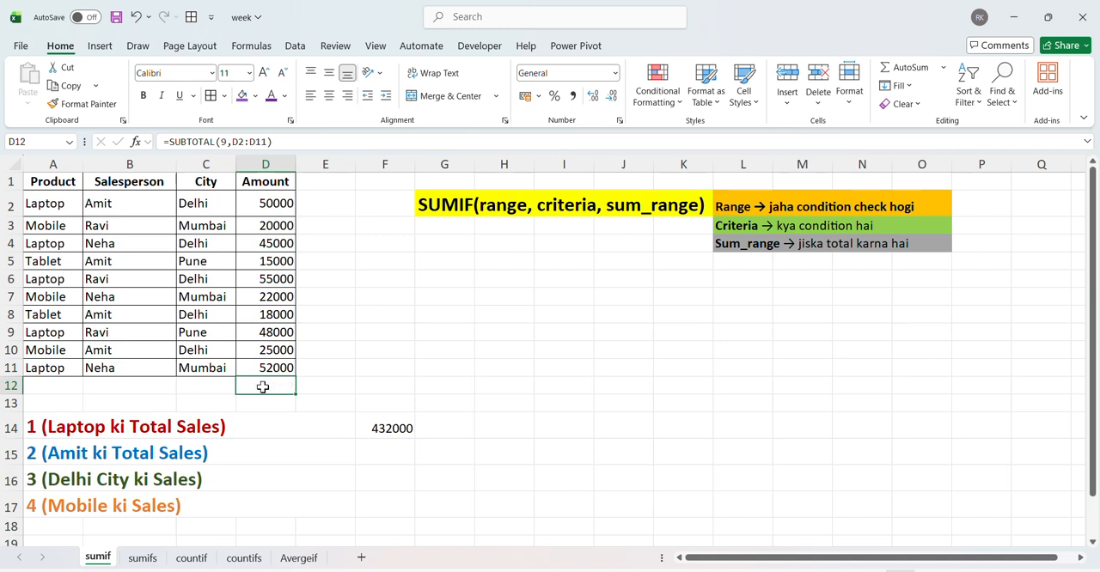
pyautogui.click(384, 425)
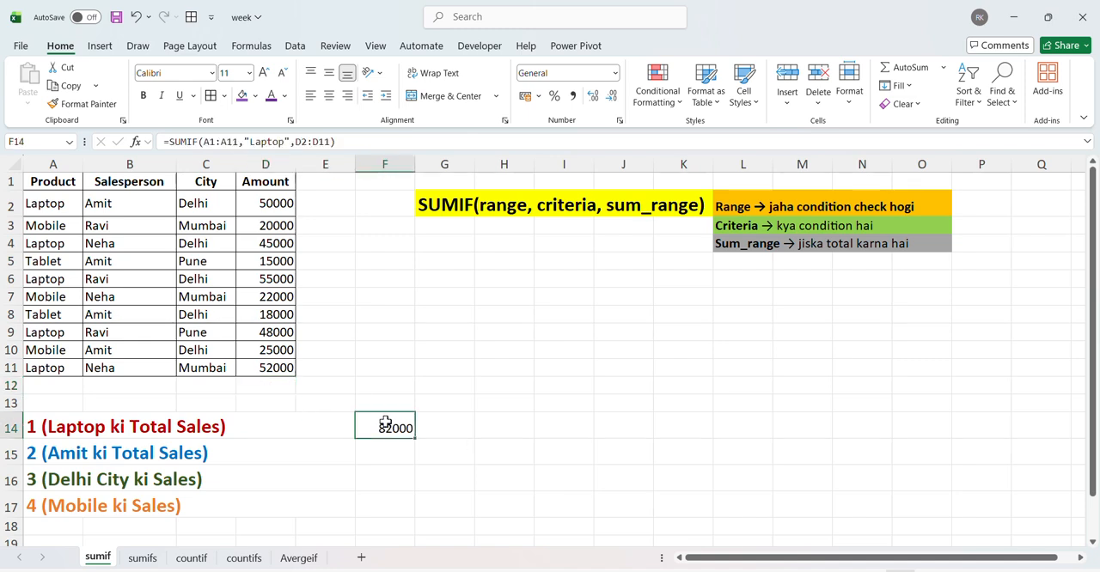
pyautogui.press('Delete')
# Step: Start a new SUMIF formula in F14 with the Product column A1:A11, header included, as the range
pyautogui.click(383, 447)
pyautogui.press('Up')
pyautogui.press('F2')
pyautogui.write('=')
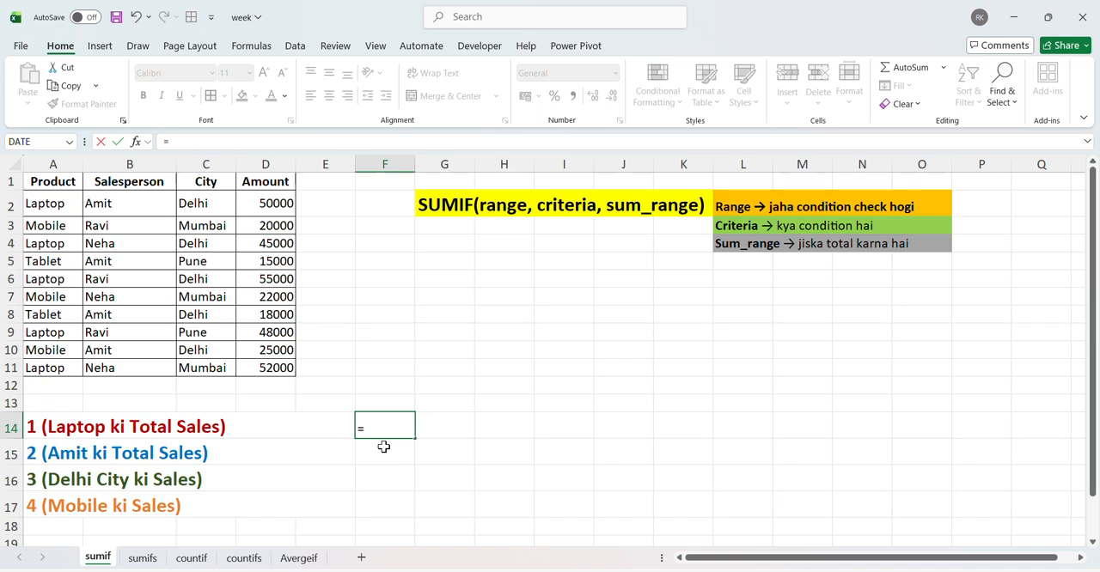
pyautogui.write('sumif')
pyautogui.press('Tab')
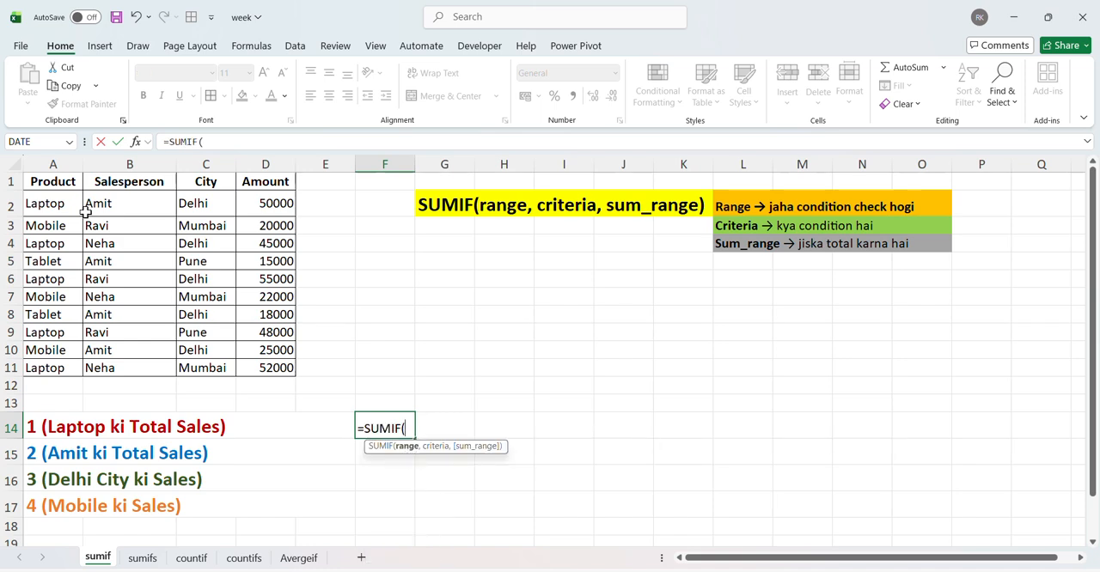
pyautogui.click(56, 181)
pyautogui.hotkey('ctrl', 'shift', 'Down')
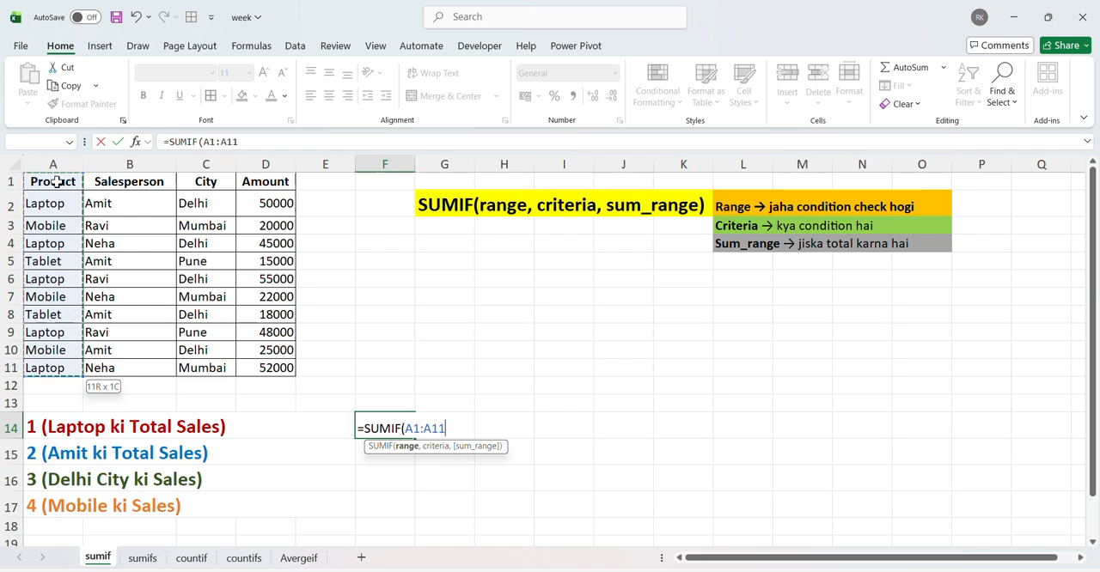
pyautogui.write(',')
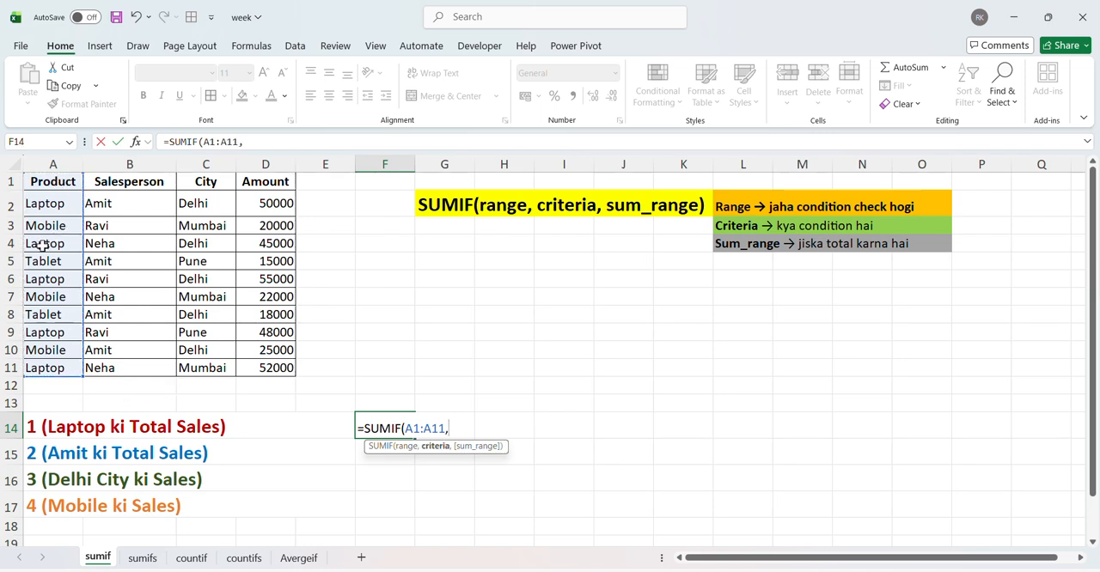
pyautogui.write('"Laptop')
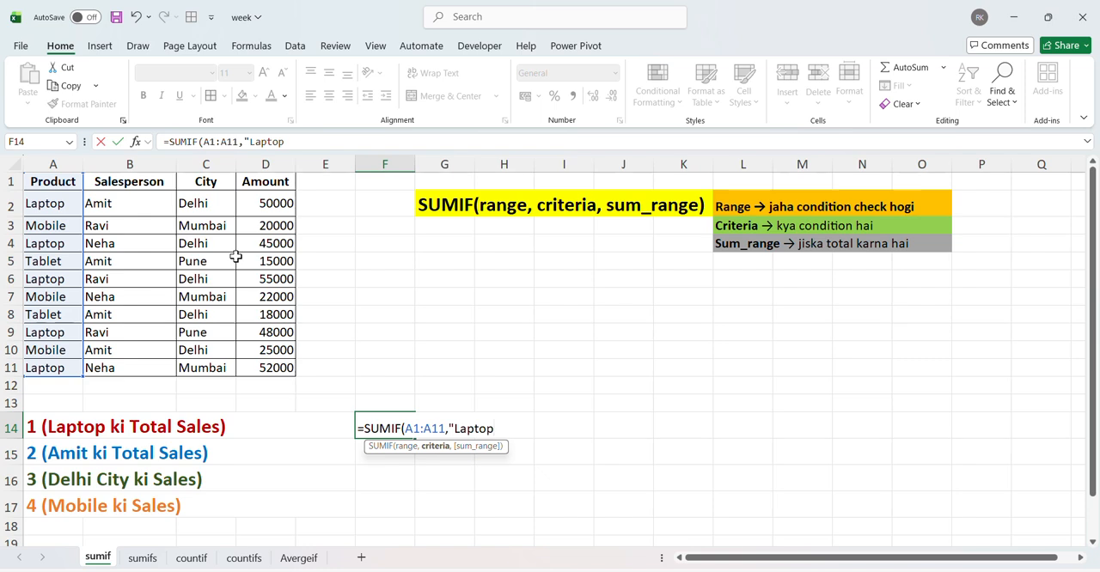
pyautogui.write('",')
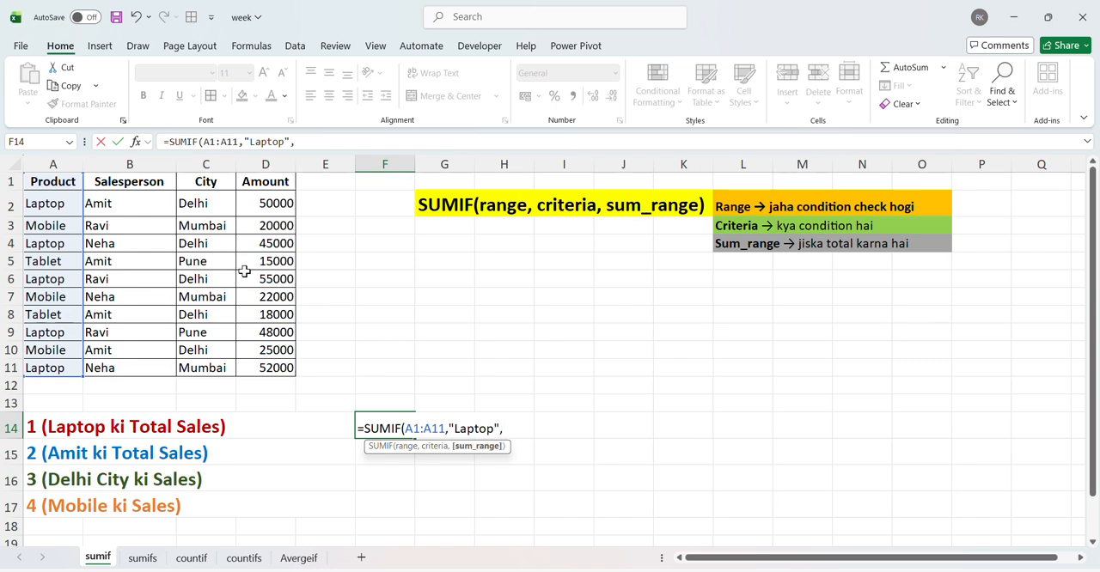
# Step: Complete the SUMIF formula in F14 with the criterion "Laptop" and the sum range D1:D11
pyautogui.click(261, 186)
pyautogui.hotkey('ctrl', 'shift', 'Down')
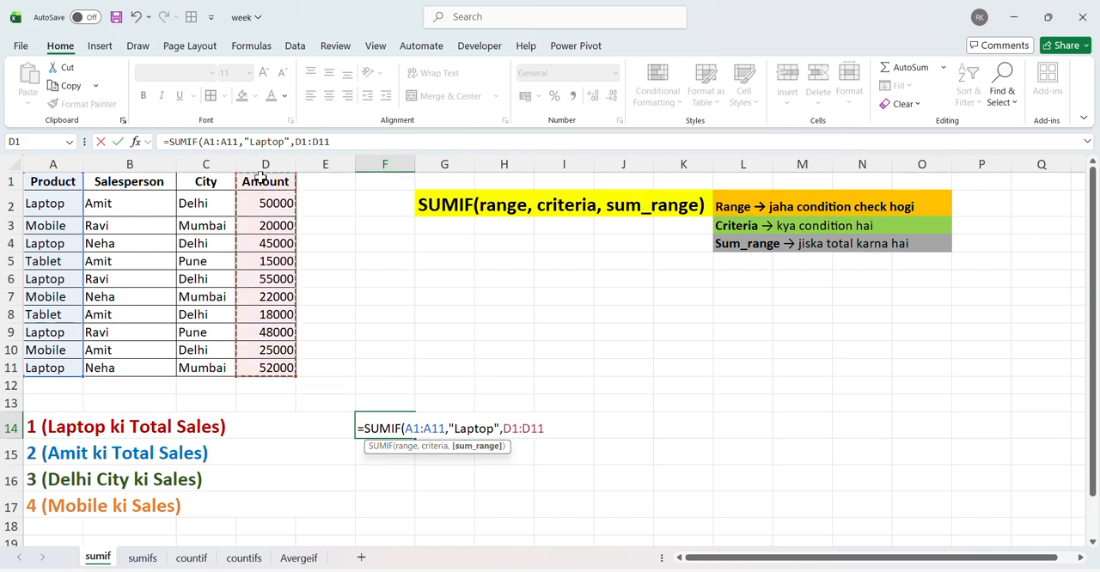
pyautogui.press('Return')
pyautogui.press('Up')
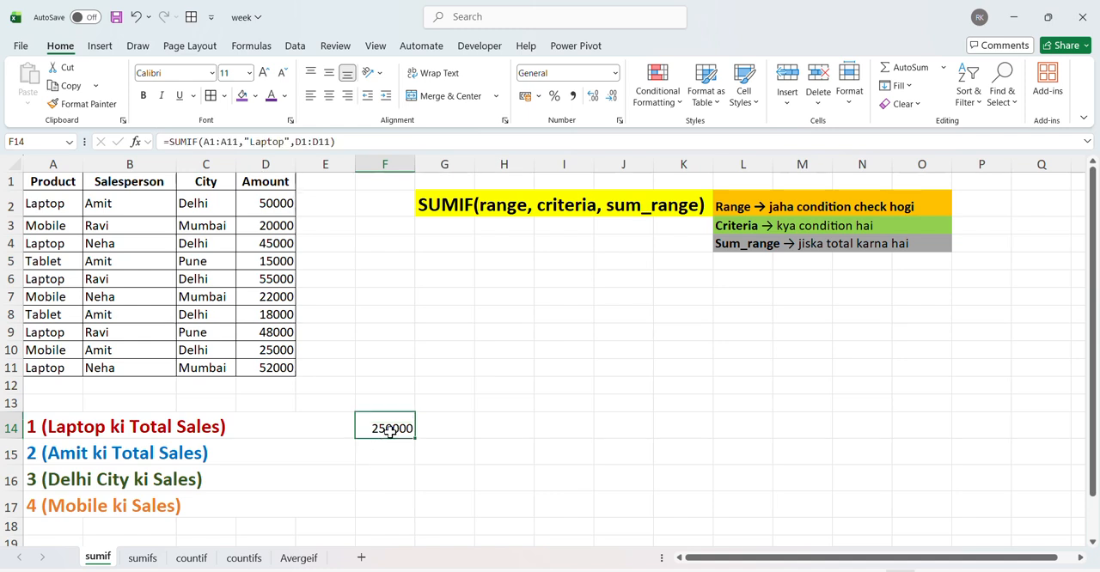
# Step: Review the Salesperson column B1:B11 and the Amount column D1:D11 as the ranges for the second sales question
pyautogui.click(382, 457)
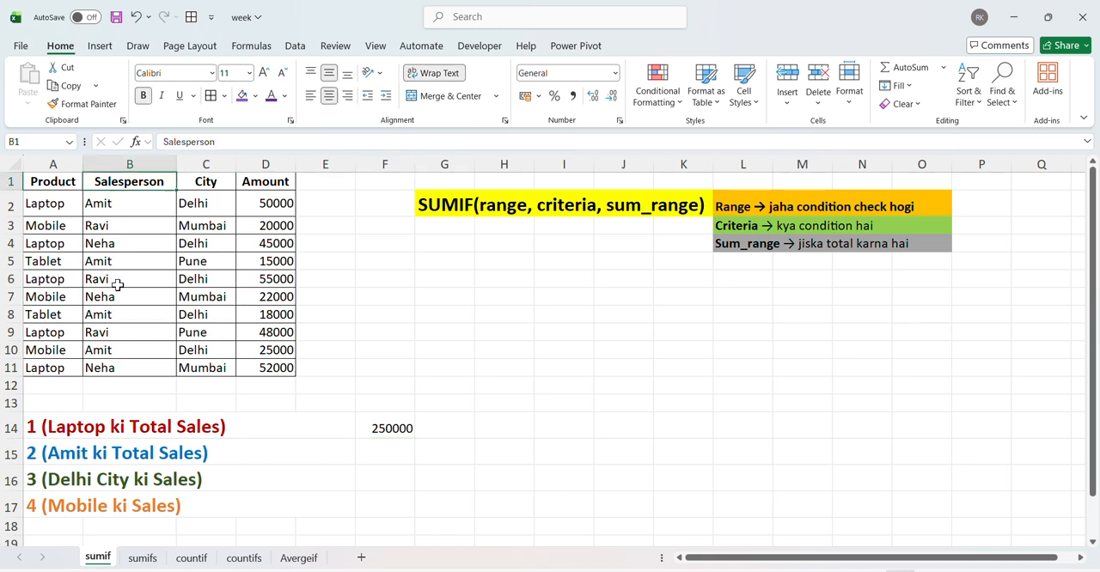
pyautogui.hotkey('ctrl', 'shift', 'Down')
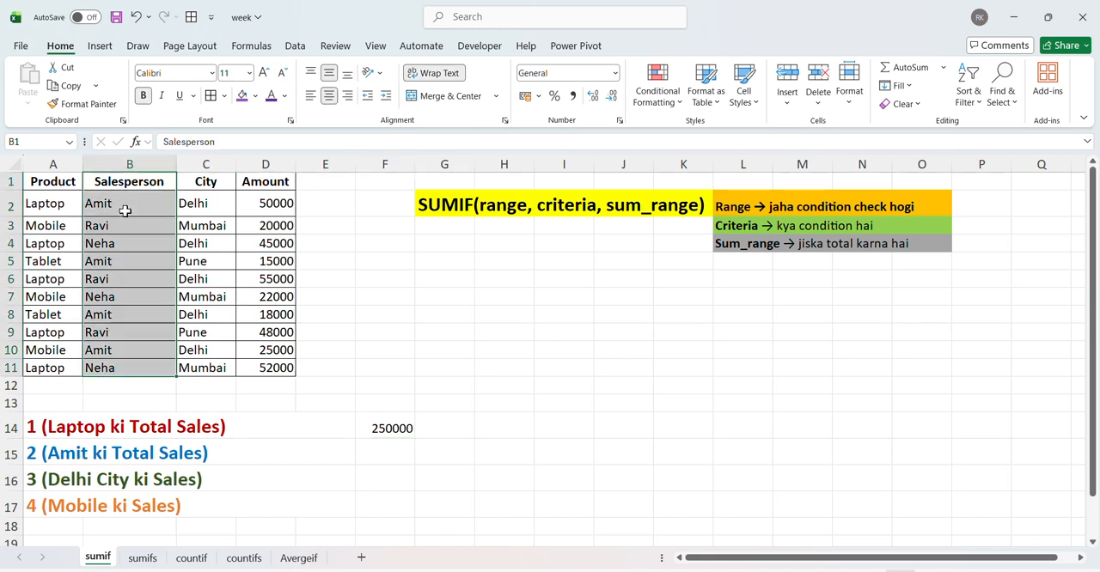
pyautogui.keyDown('ctrl'); pyautogui.click(270, 182); pyautogui.keyUp('ctrl')
pyautogui.hotkey('ctrl', 'shift', 'Down')
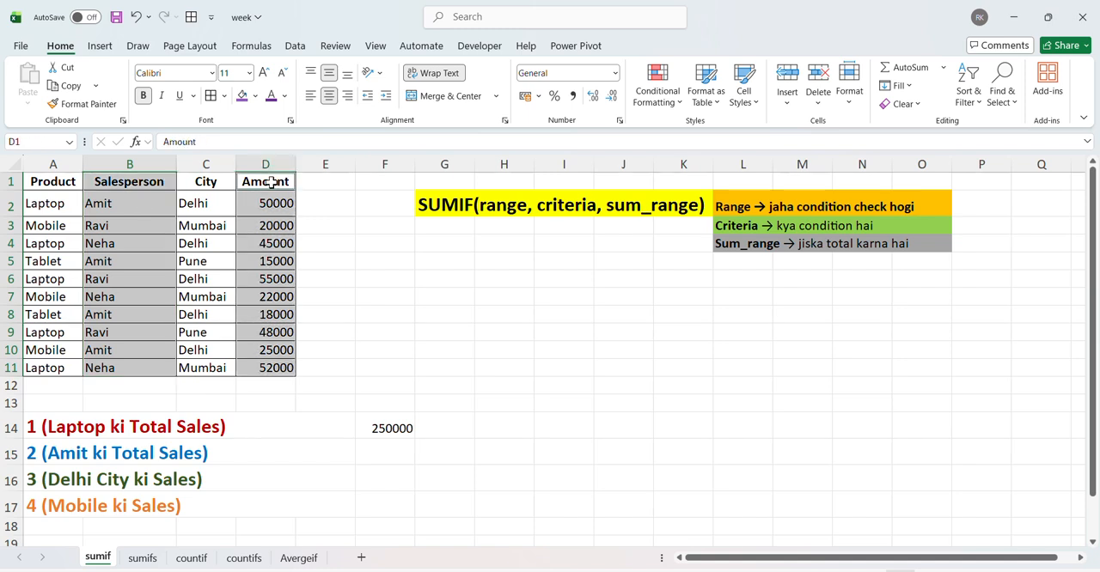
pyautogui.click(114, 225)
pyautogui.click(109, 244)
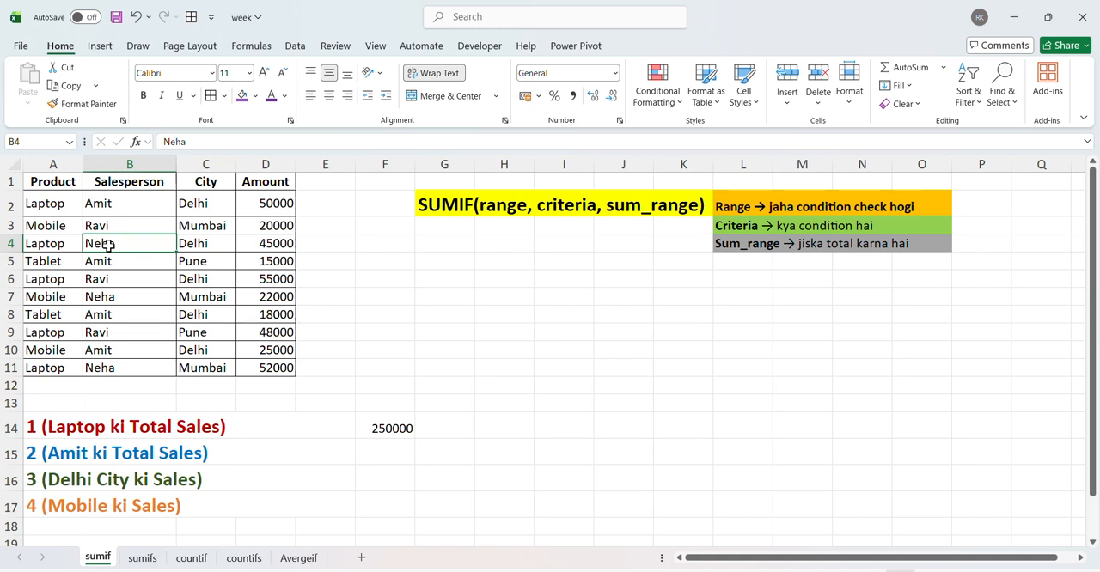
# Step: Start a SUMIF formula in F15 with the Salesperson column B1:B11, header included, as the range
pyautogui.click(374, 448)
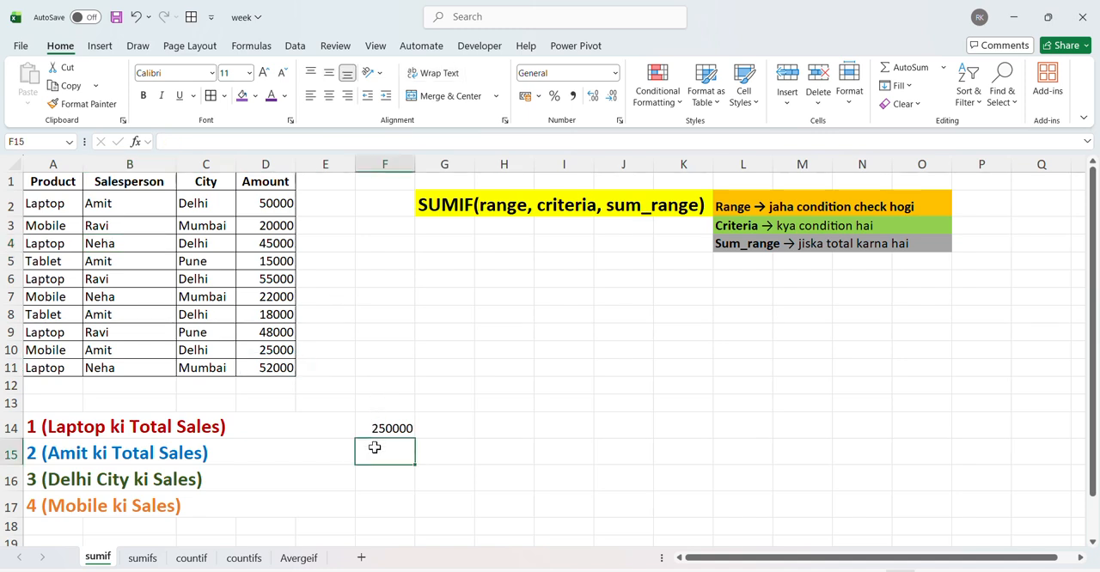
pyautogui.write('=sumi')
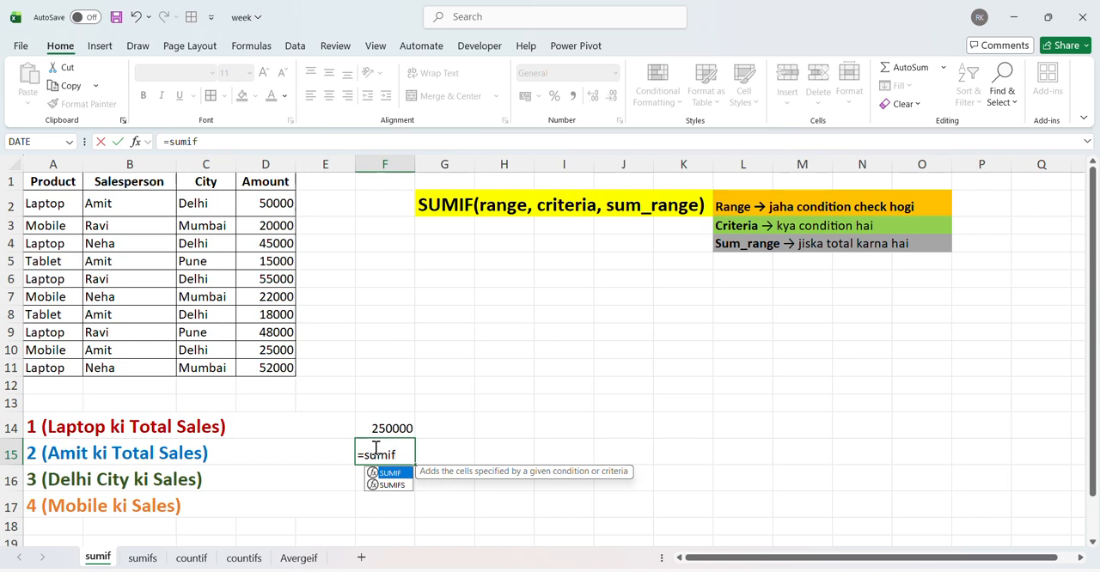
pyautogui.write('f')
pyautogui.press('Tab')
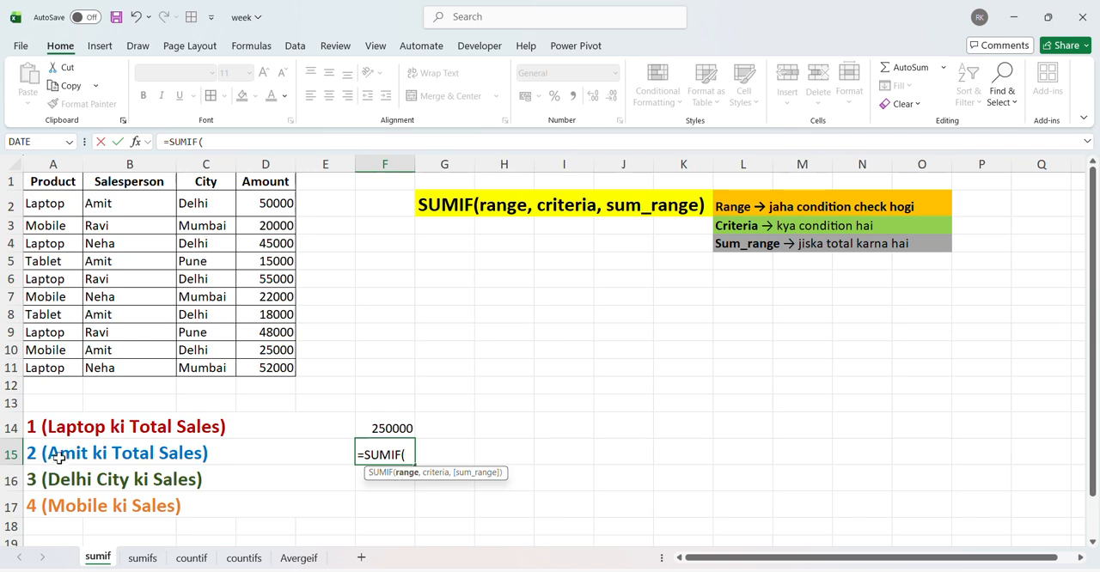
pyautogui.click(124, 182)
pyautogui.hotkey('ctrl', 'shift', 'Down')
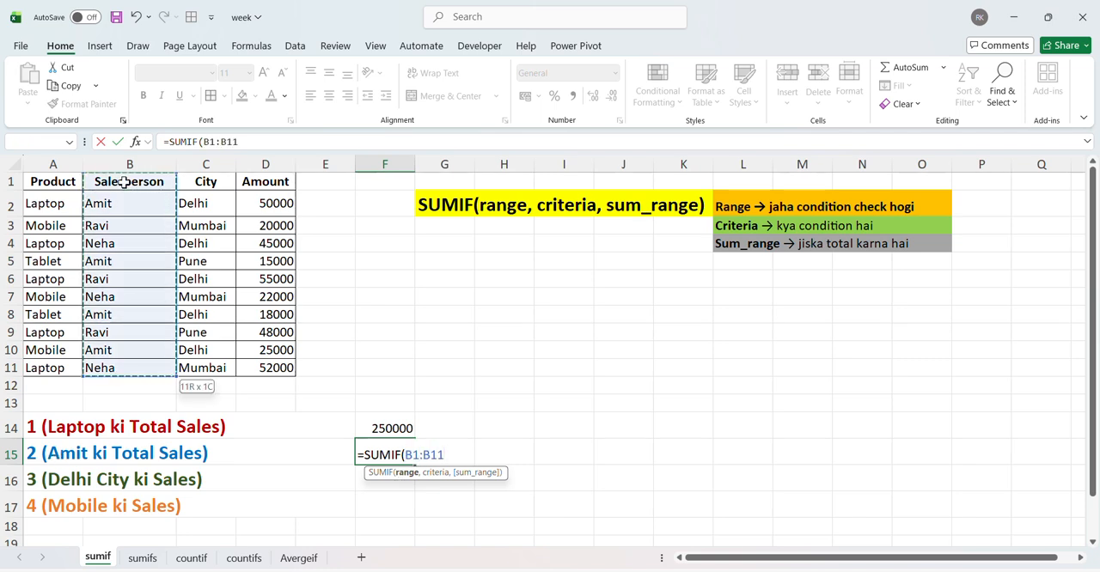
pyautogui.click(125, 182)
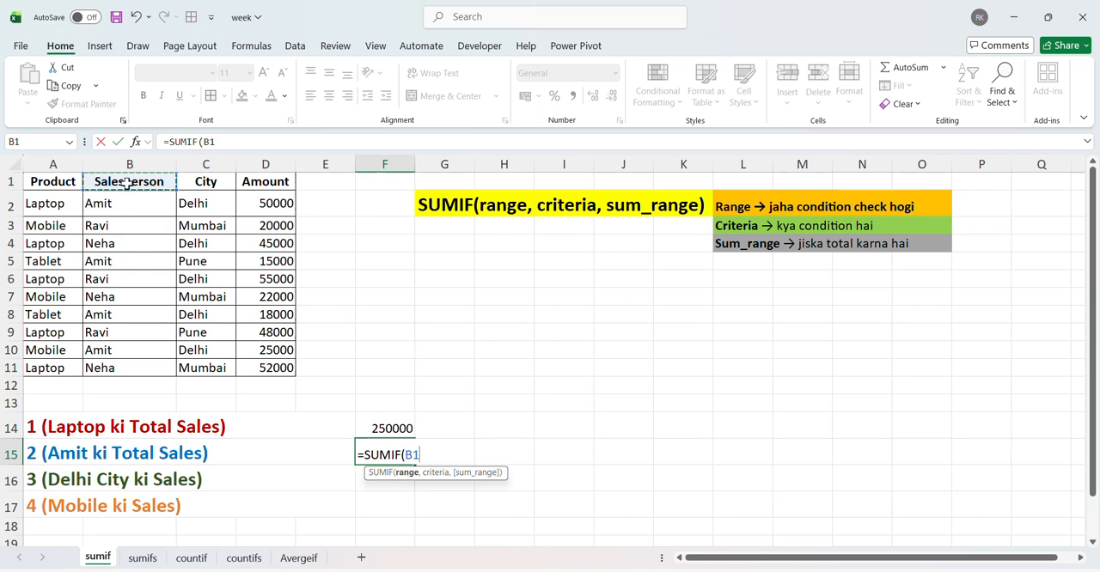
pyautogui.hotkey('ctrl', 'shift', 'Down')
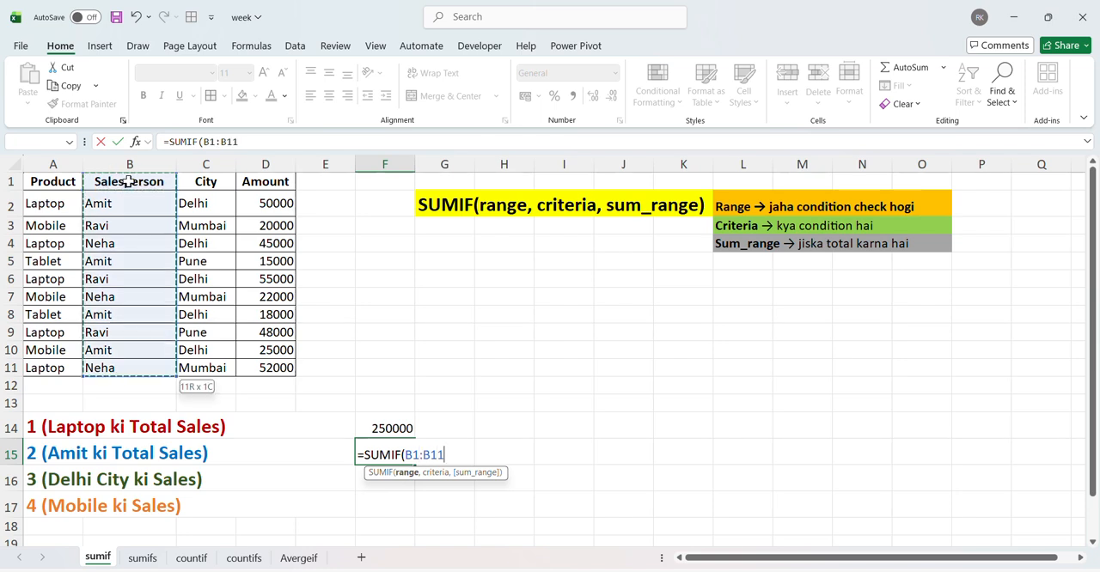
pyautogui.write(',')
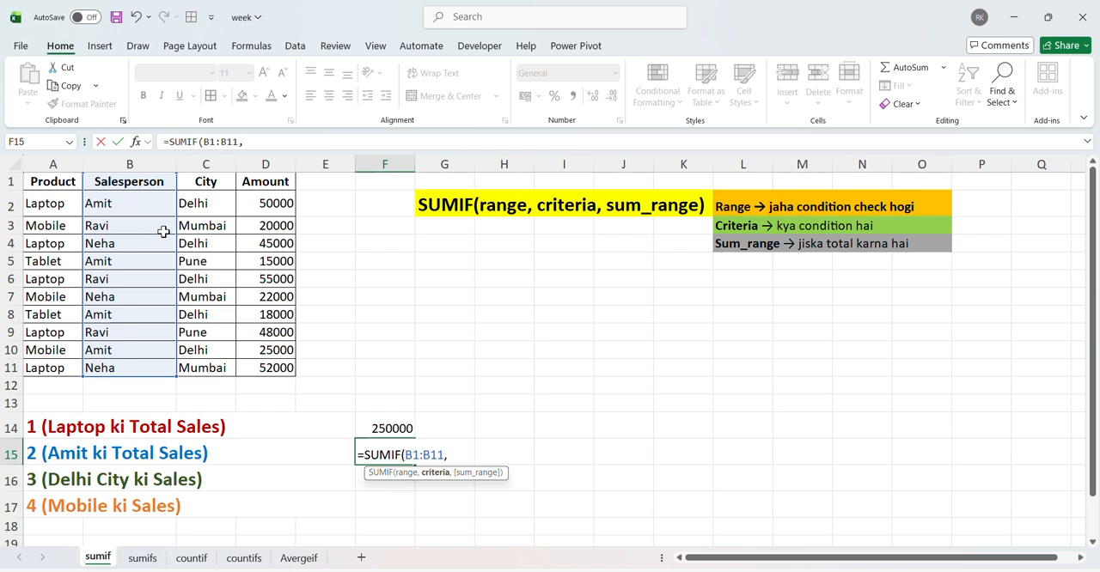
# Step: Complete the SUMIF formula in F15 with cell B2 as the criterion and D1:D11 as the sum range
pyautogui.click(120, 206)
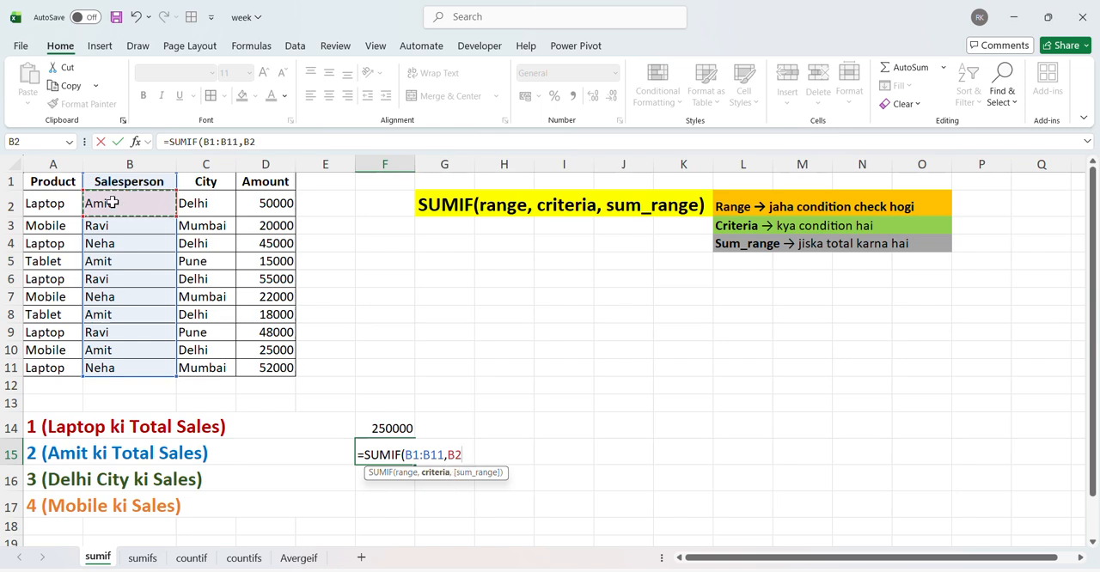
pyautogui.write(',')
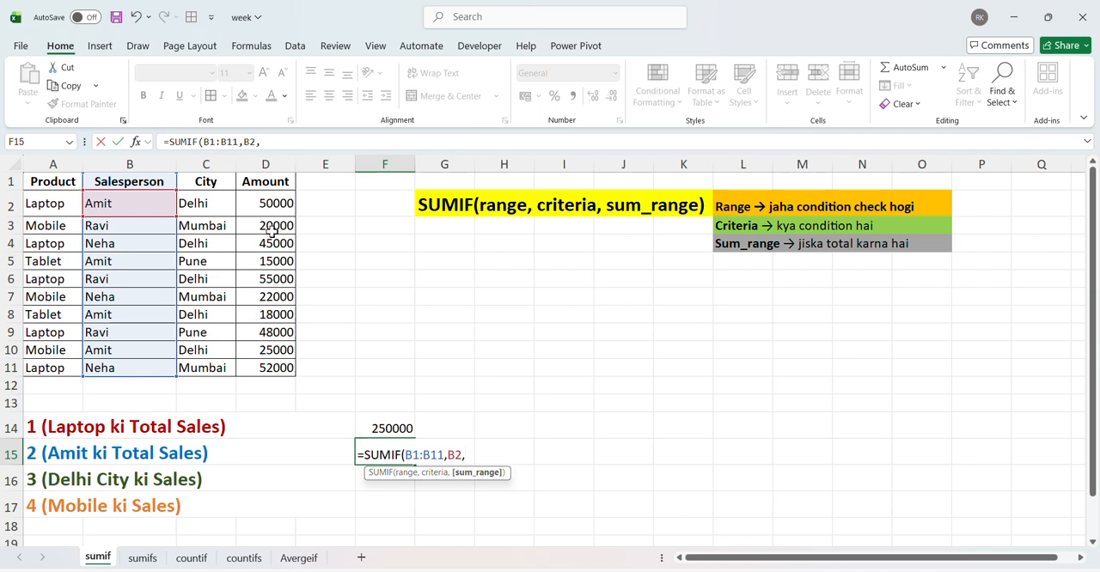
pyautogui.click(272, 183)
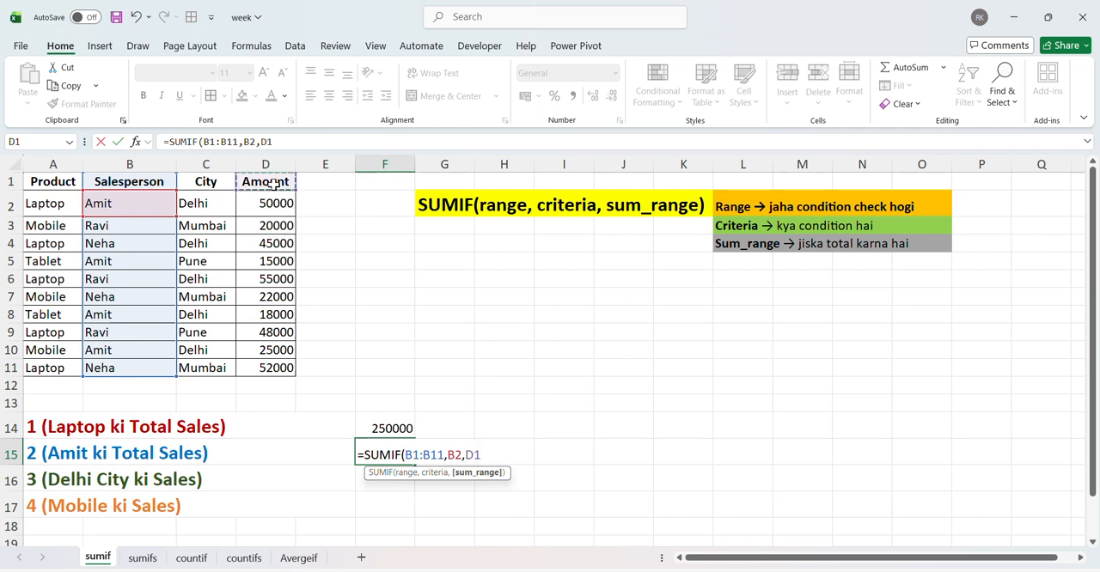
pyautogui.hotkey('ctrl', 'shift', 'Down')
pyautogui.write(')')
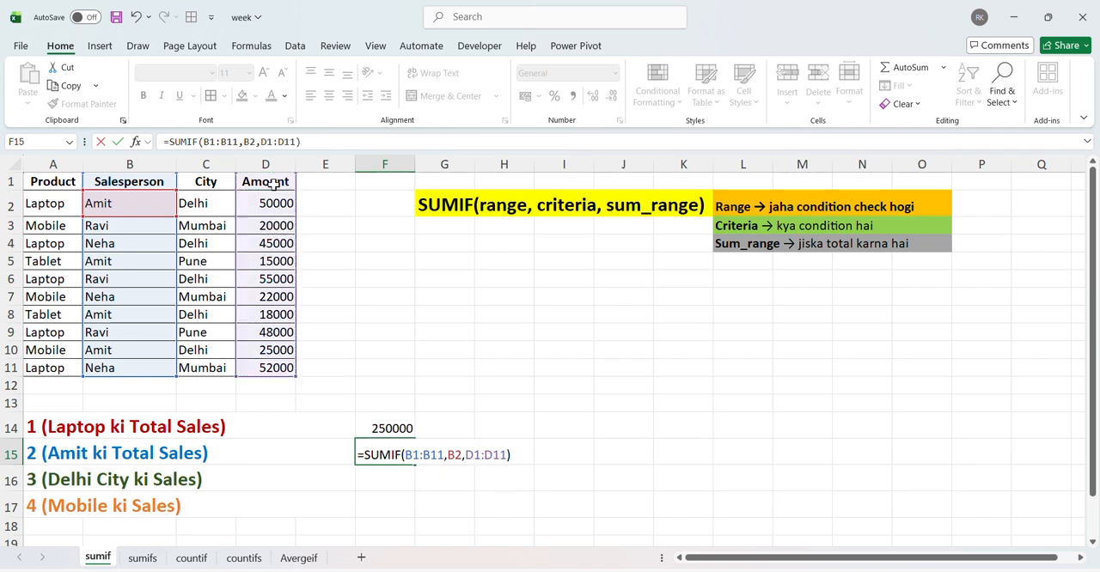
pyautogui.press('Return')
pyautogui.press('Up')
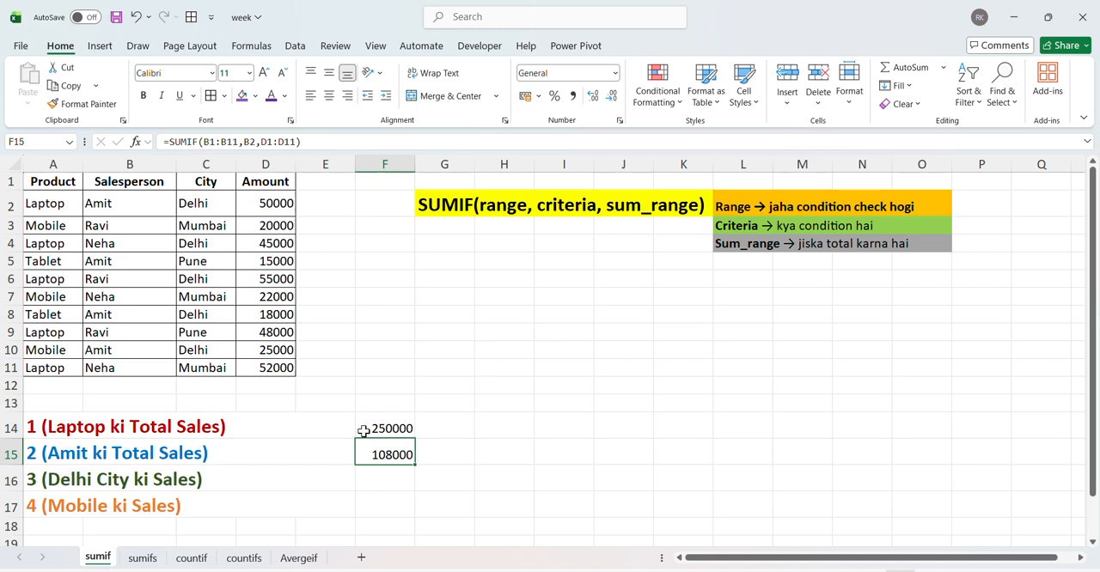
# Step: Check the F15 total against the salesperson's entries in B2, B5, B8 and B10 and their matching amounts in column D
pyautogui.keyDown('ctrl'); pyautogui.click(129, 204); pyautogui.keyUp('ctrl')
pyautogui.keyDown('ctrl'); pyautogui.click(251, 204); pyautogui.keyUp('ctrl')
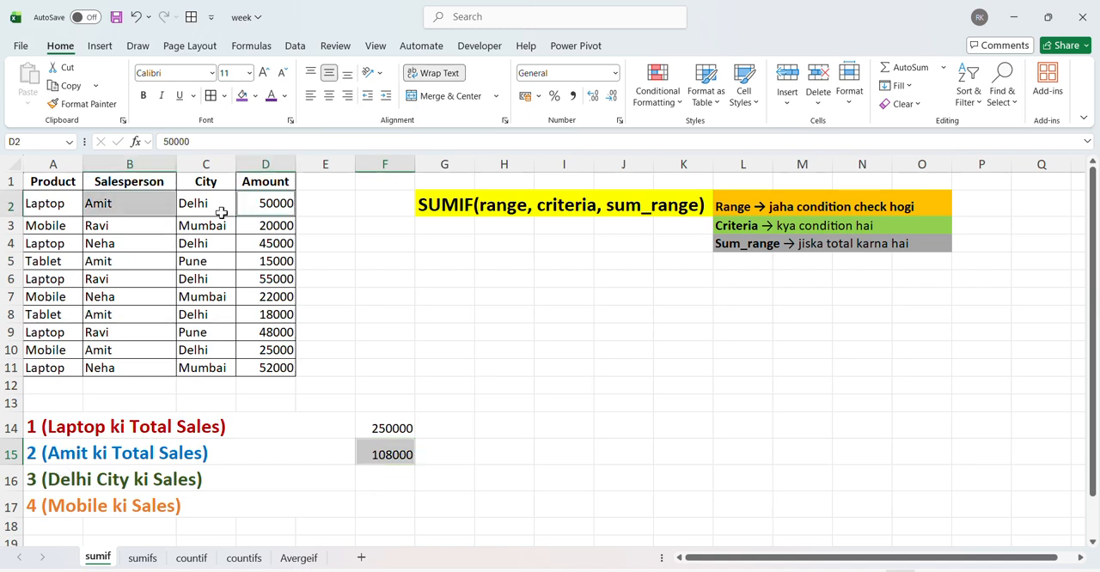
pyautogui.keyDown('ctrl'); pyautogui.click(125, 261); pyautogui.keyUp('ctrl')
pyautogui.keyDown('ctrl'); pyautogui.click(259, 264); pyautogui.keyUp('ctrl')
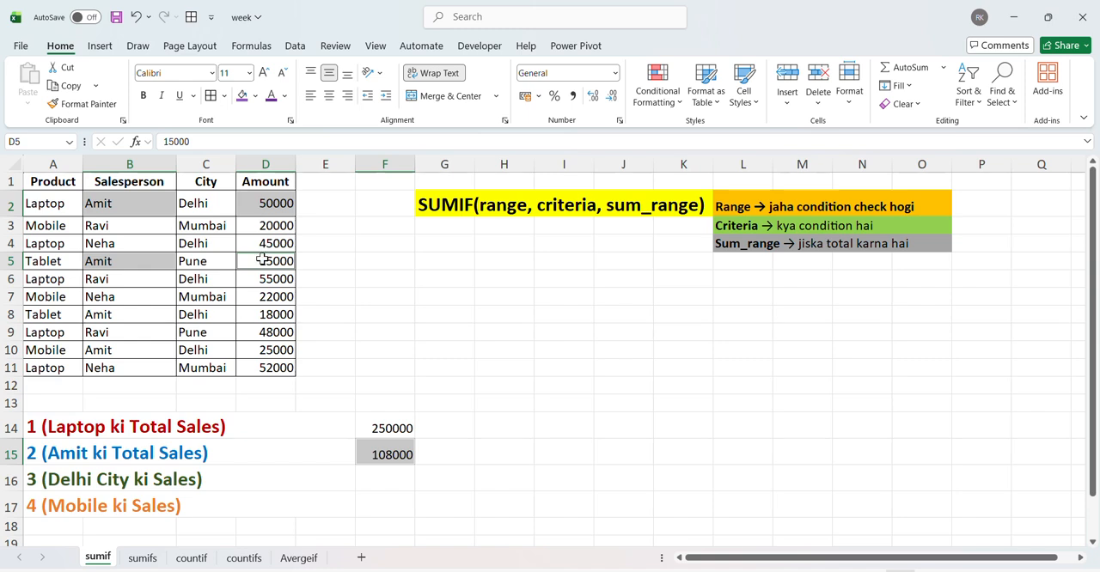
pyautogui.click(385, 279)
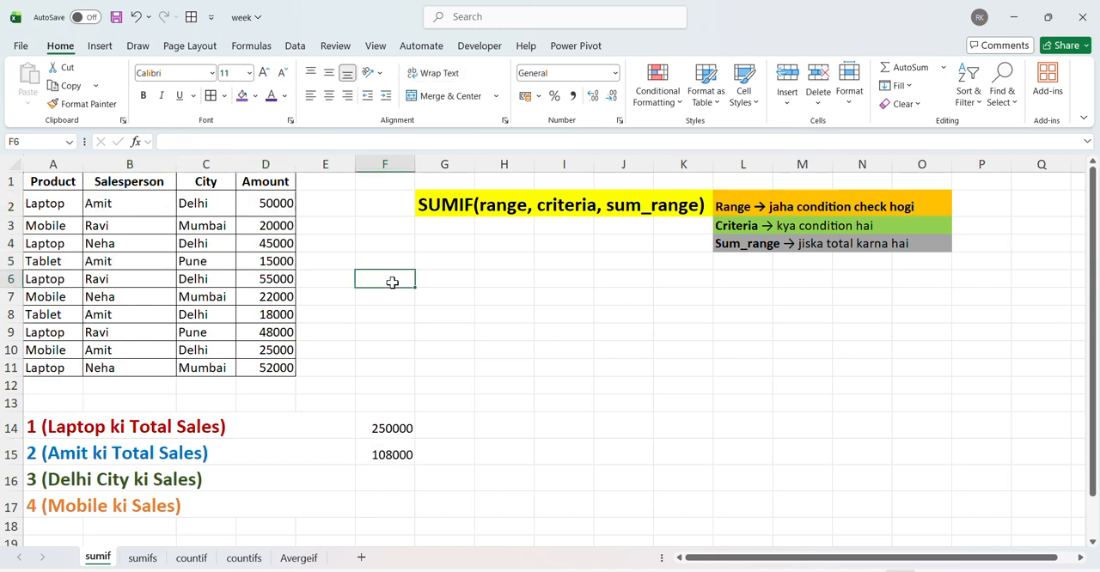
pyautogui.keyDown('ctrl'); pyautogui.click(117, 208); pyautogui.keyUp('ctrl')
pyautogui.keyDown('ctrl'); pyautogui.click(268, 203); pyautogui.keyUp('ctrl')
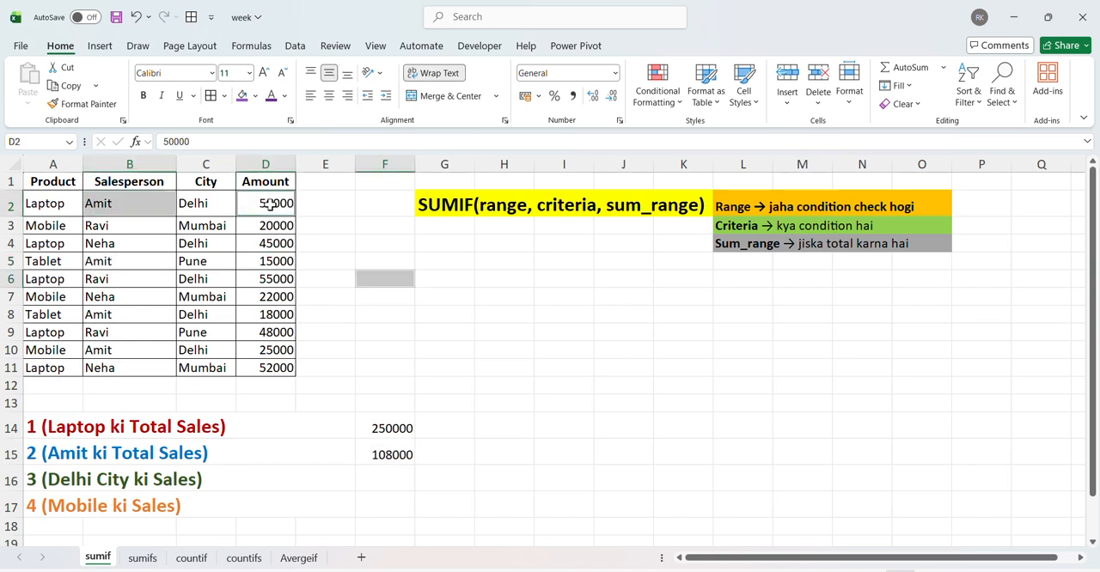
pyautogui.keyDown('ctrl'); pyautogui.click(129, 258); pyautogui.keyUp('ctrl')
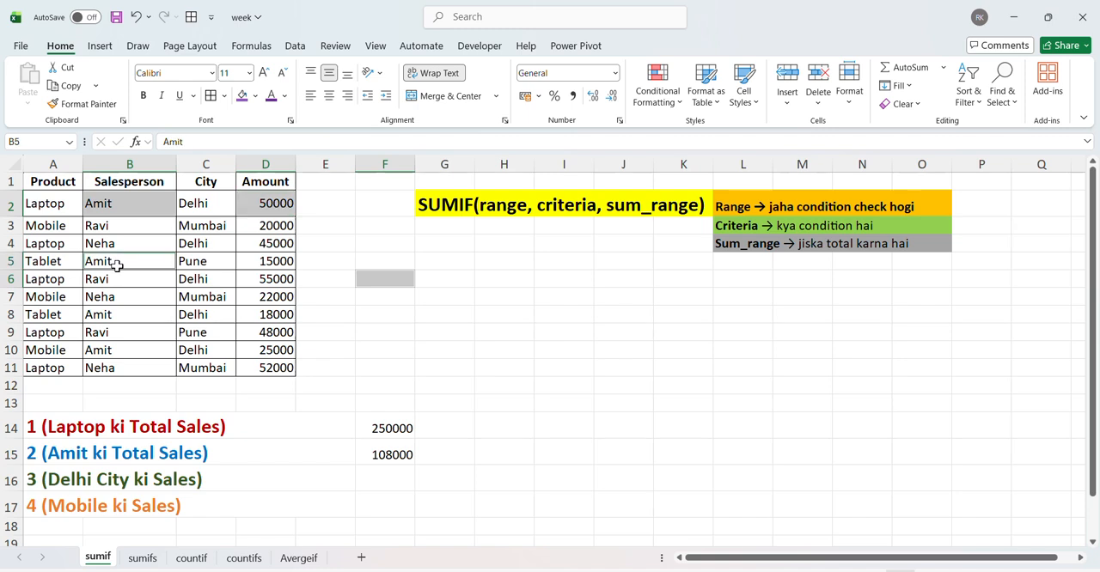
pyautogui.keyDown('ctrl'); pyautogui.click(256, 266); pyautogui.keyUp('ctrl')
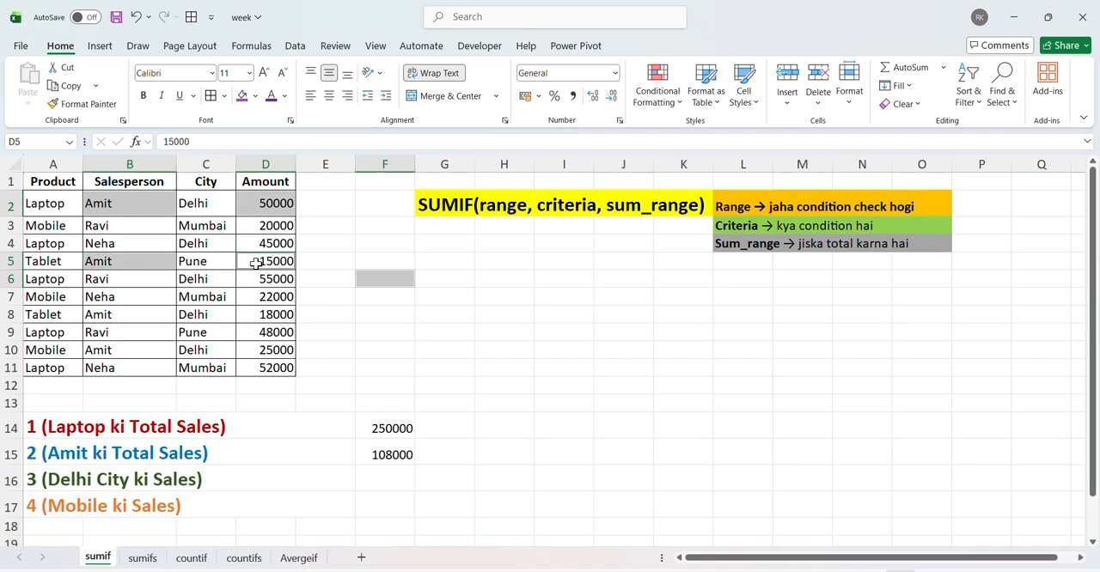
pyautogui.keyDown('ctrl'); pyautogui.click(116, 315); pyautogui.keyUp('ctrl')
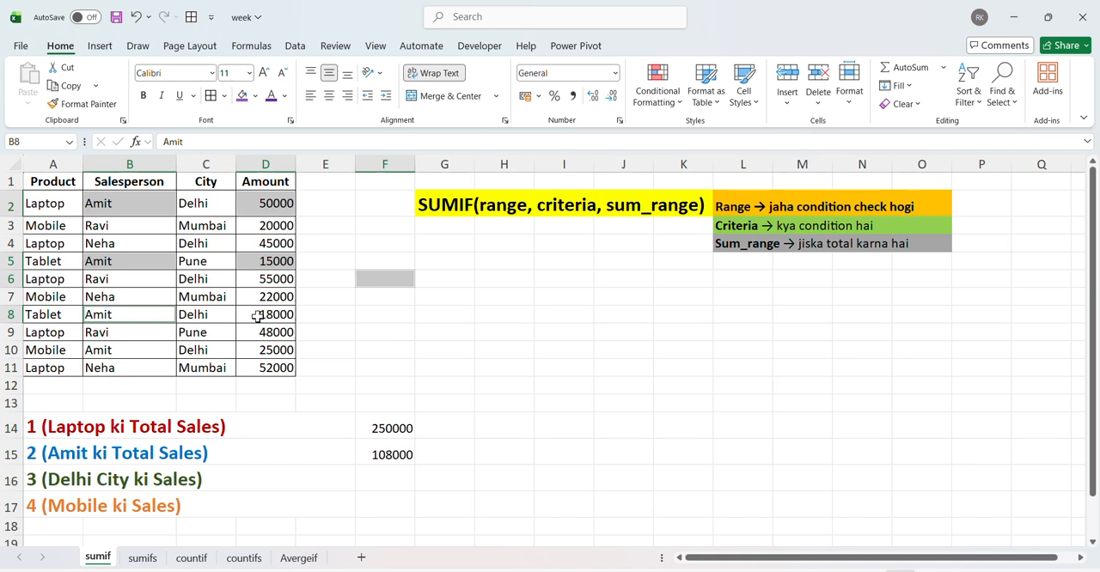
pyautogui.keyDown('ctrl'); pyautogui.click(257, 316); pyautogui.keyUp('ctrl')
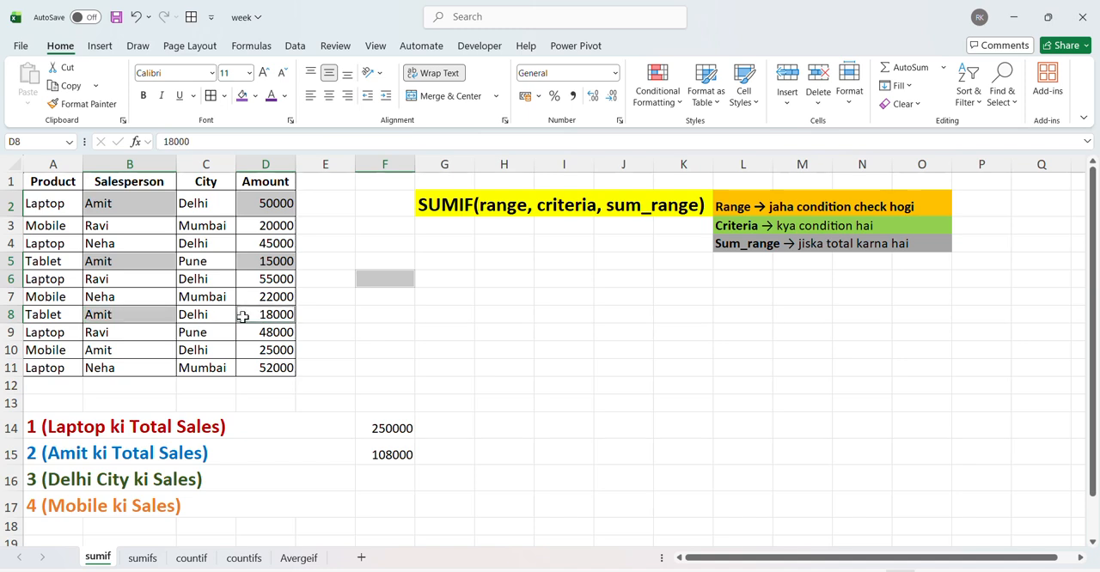
pyautogui.keyDown('ctrl'); pyautogui.click(114, 351); pyautogui.keyUp('ctrl')
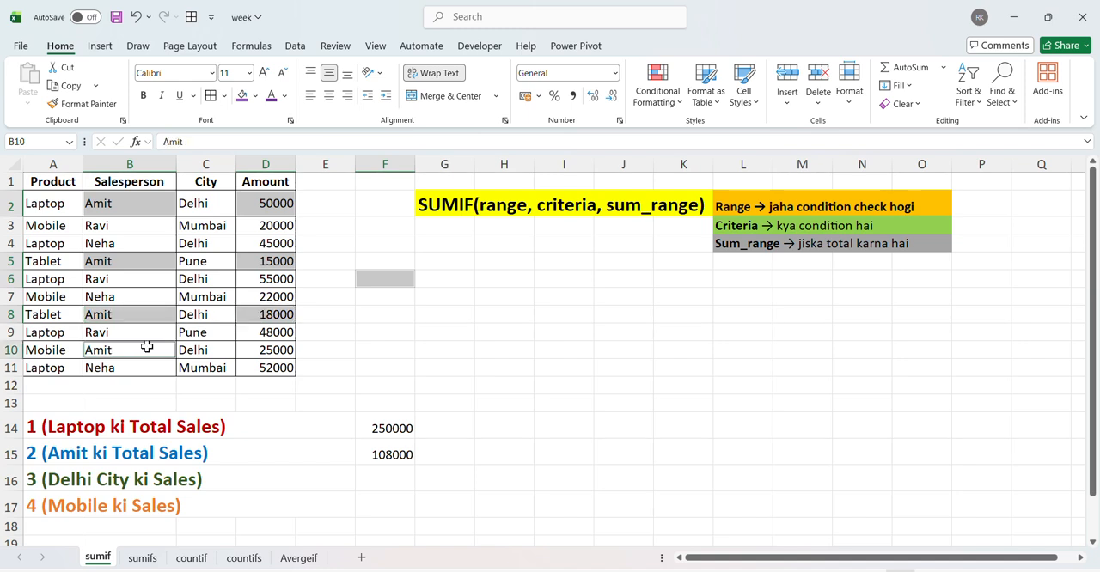
pyautogui.keyDown('ctrl'); pyautogui.click(249, 353); pyautogui.keyUp('ctrl')
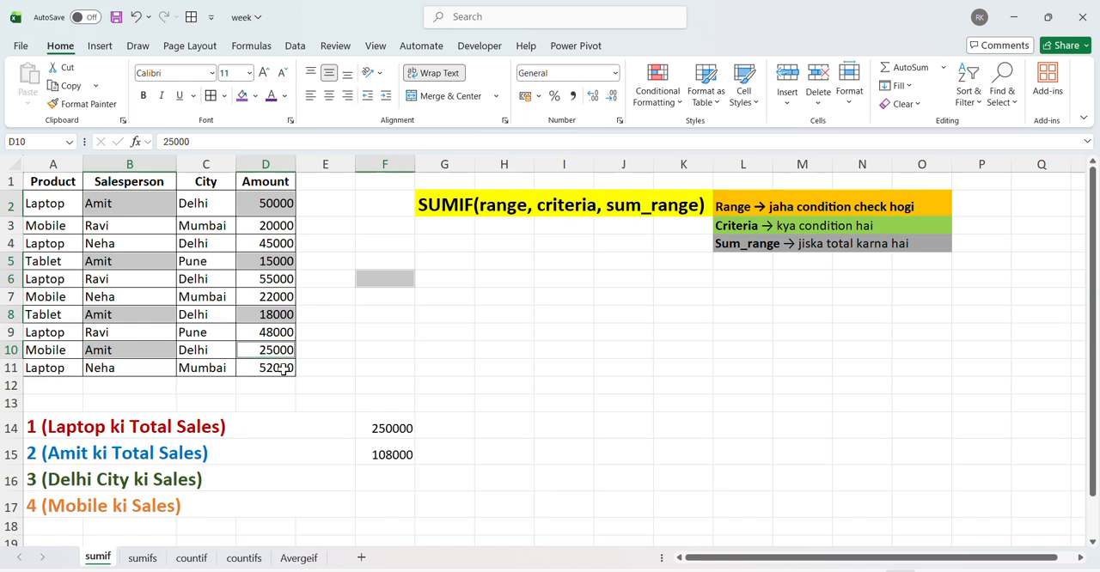
pyautogui.click(365, 448)
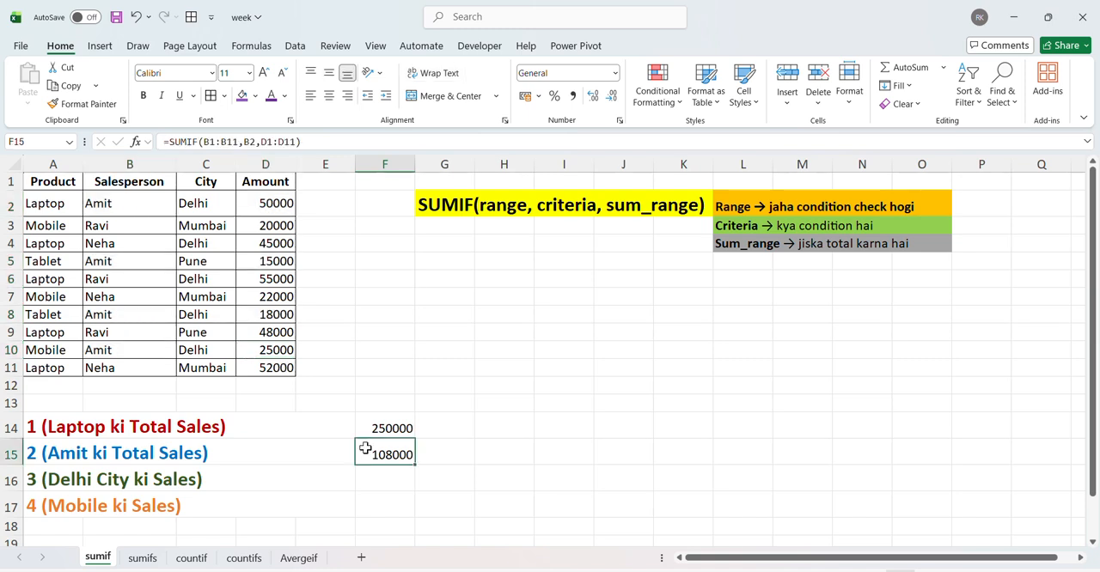
# Step: Start a SUMIF formula in F16 with the City column C1:C11, header included, as the range
pyautogui.click(378, 475)
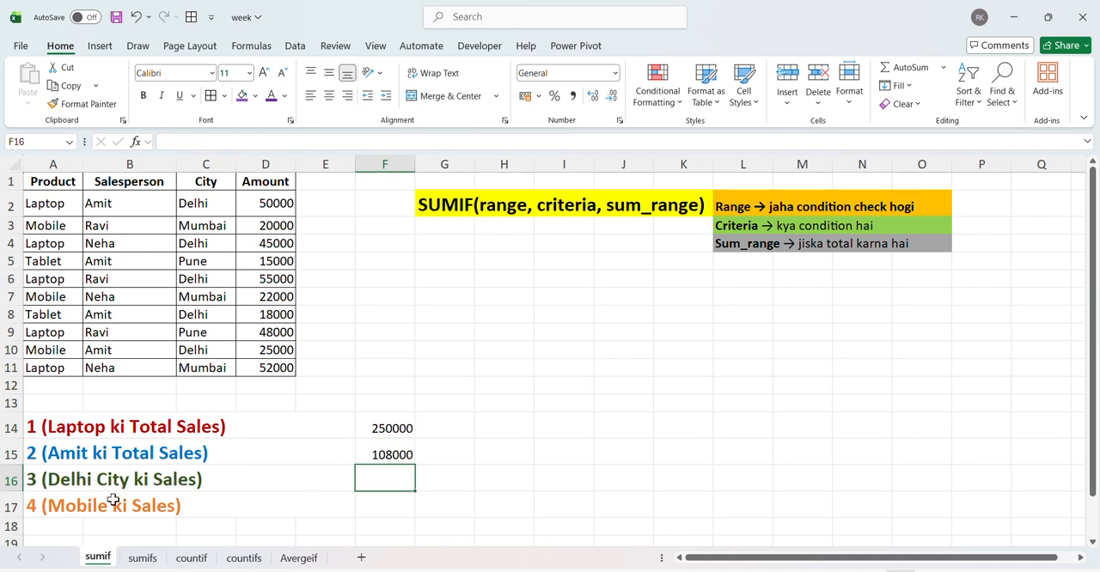
pyautogui.doubleClick(358, 480)
pyautogui.write('=sumif')
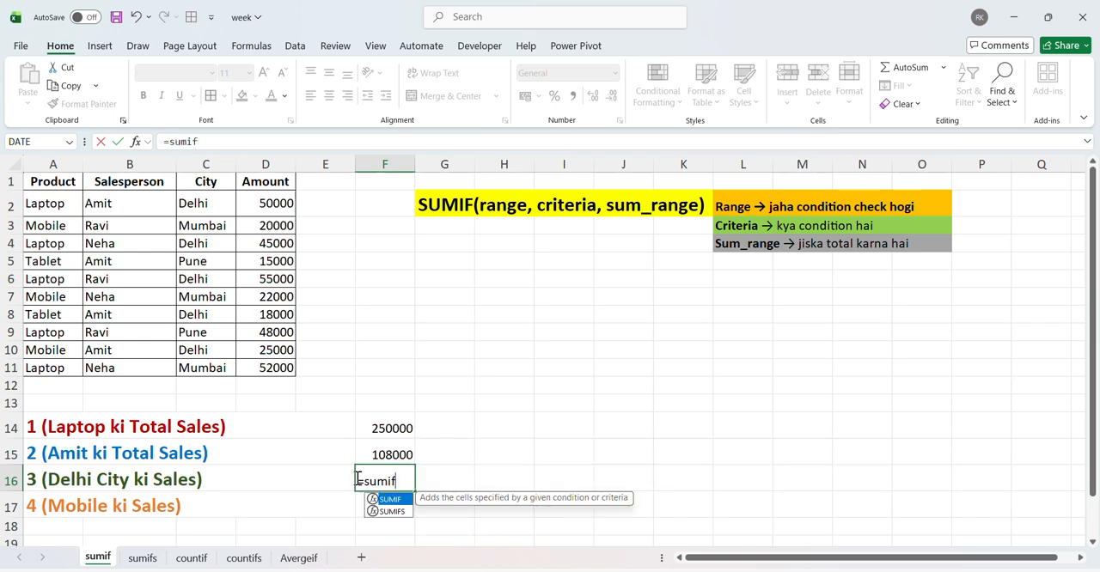
pyautogui.press('Tab')
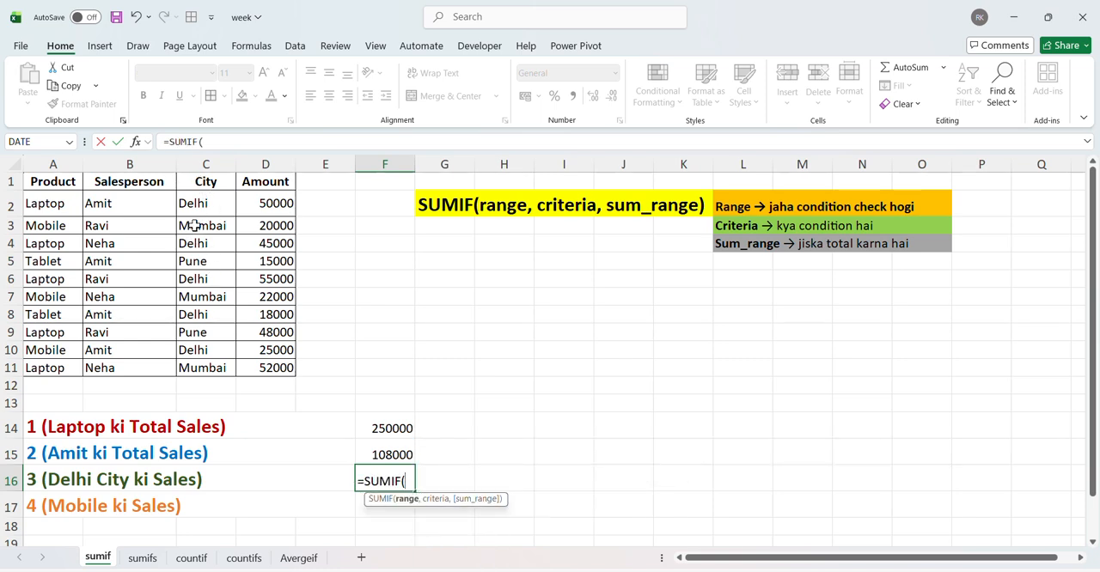
pyautogui.click(198, 183)
pyautogui.hotkey('ctrl', 'shift', 'Down')
pyautogui.write(',')
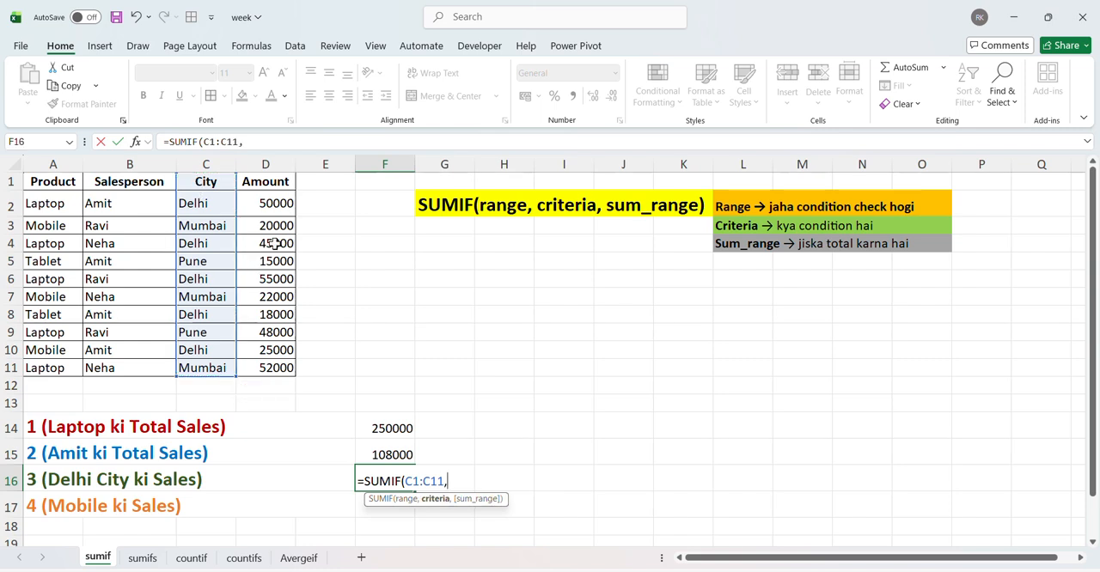
pyautogui.write('"Delhi')
pyautogui.press('BackSpace')
pyautogui.press('BackSpace')
pyautogui.press('BackSpace')
pyautogui.press('BackSpace')
# Step: Complete the SUMIF formula in F16 with cell C2 as the criterion and D1:D11 as the sum range
pyautogui.click(199, 200)
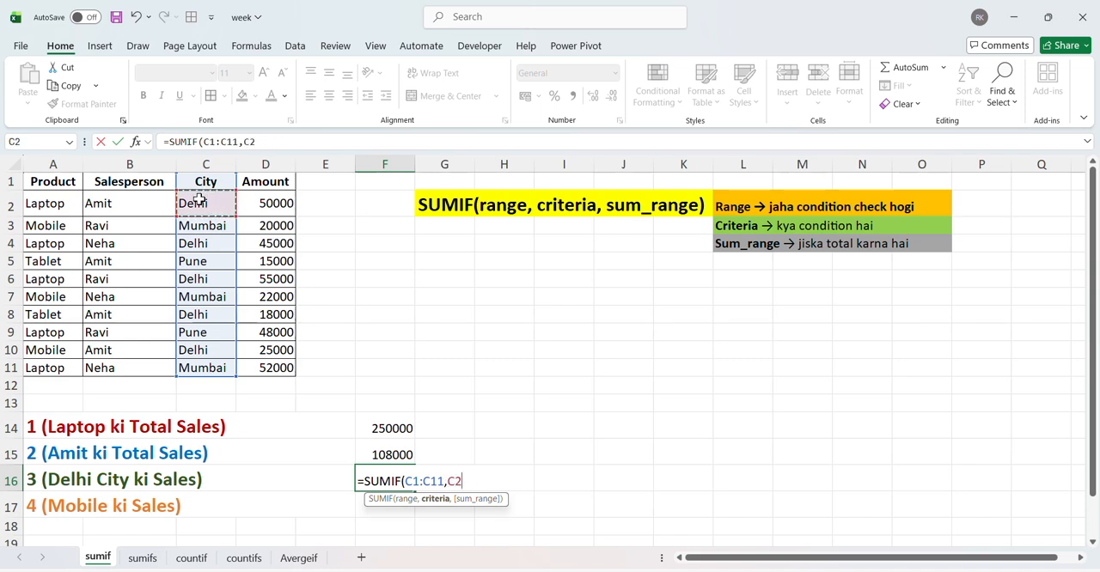
pyautogui.write(',')
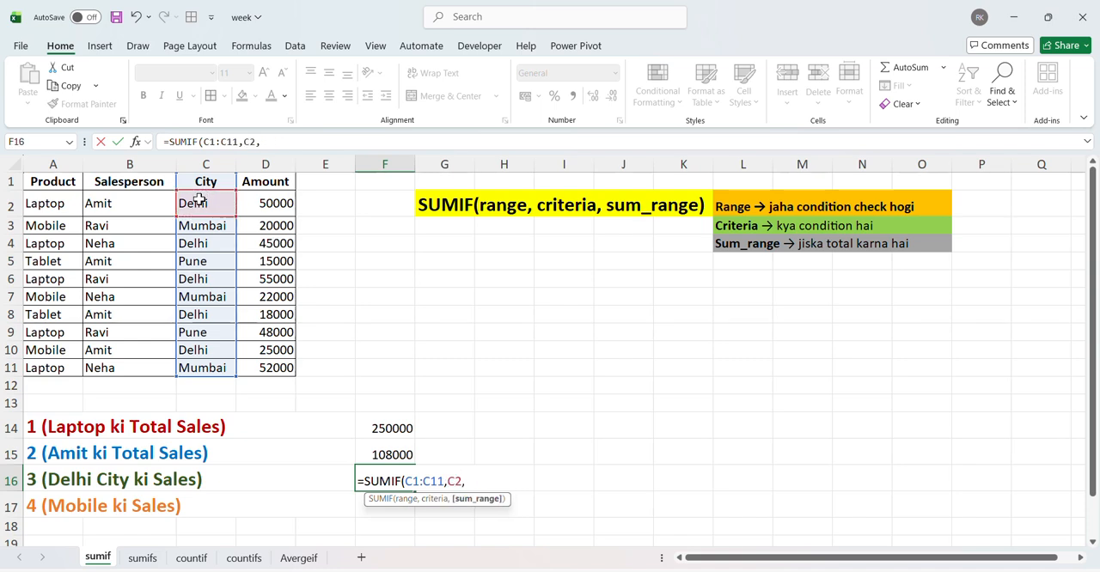
pyautogui.click(263, 184)
pyautogui.hotkey('ctrl', 'shift', 'Down')
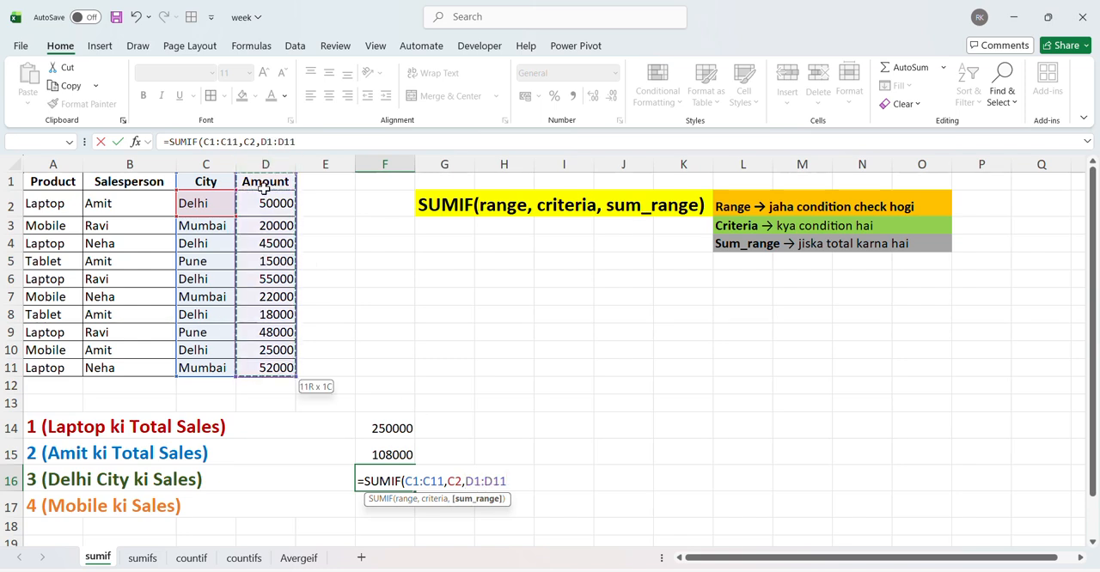
pyautogui.press('Return')
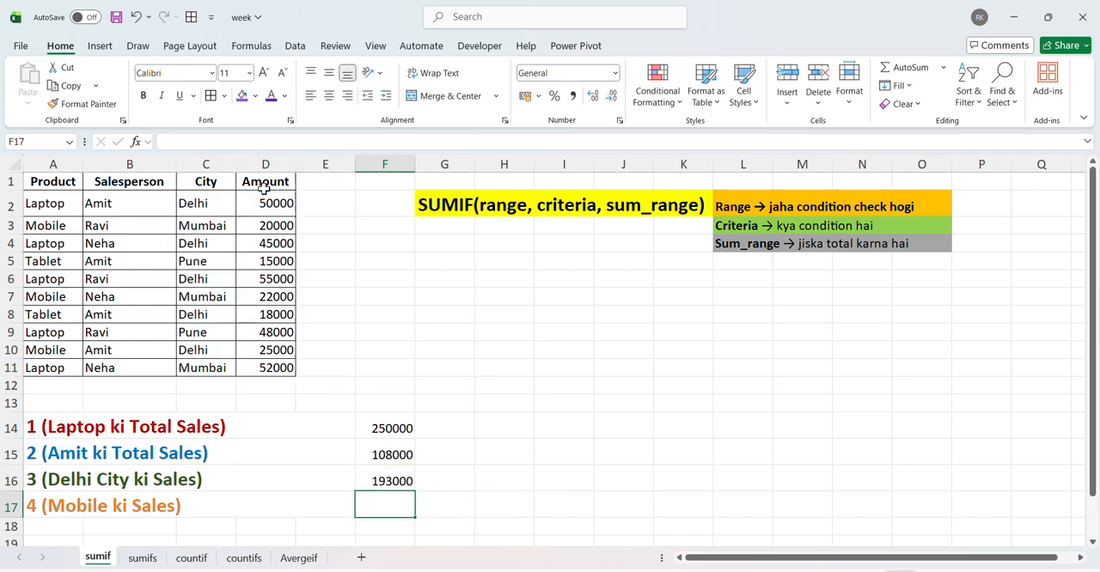
# Step: Start a SUMIF formula in F17 with the Product column A1:A11, header included, as the range
pyautogui.press('Up')
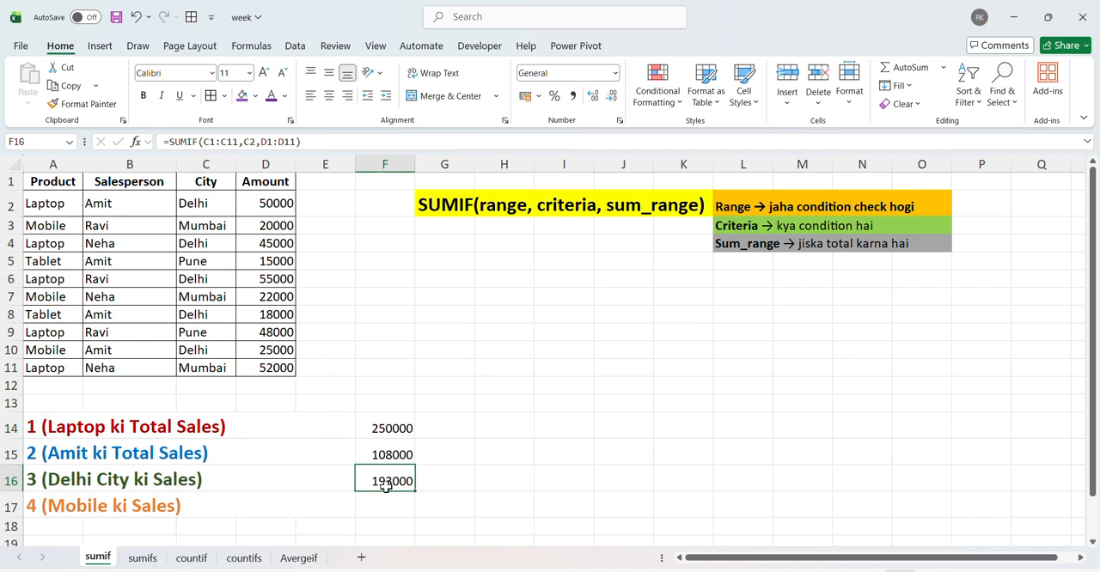
pyautogui.click(357, 508)
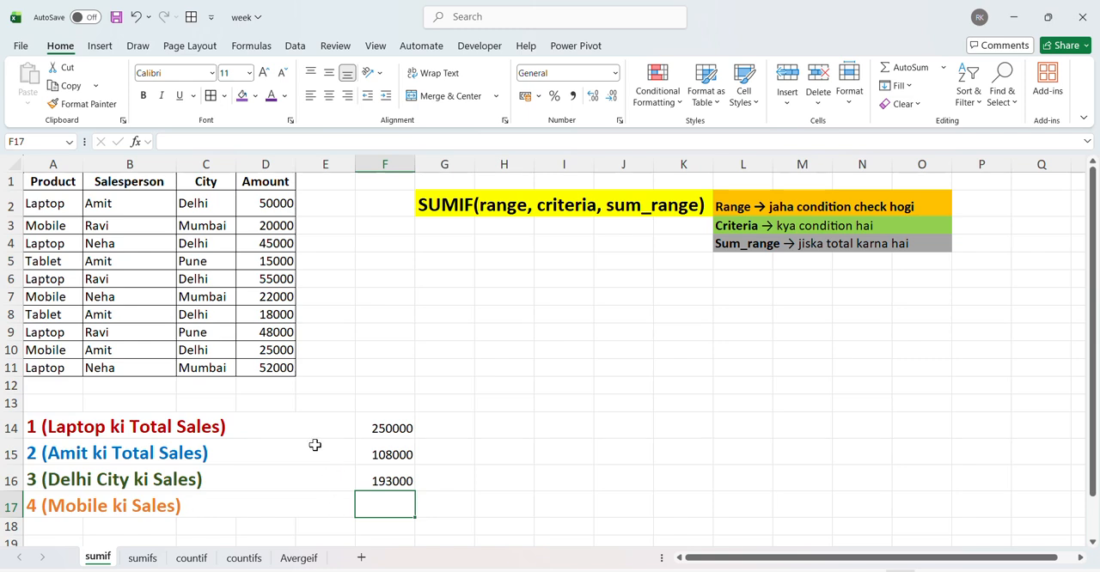
pyautogui.click(62, 181)
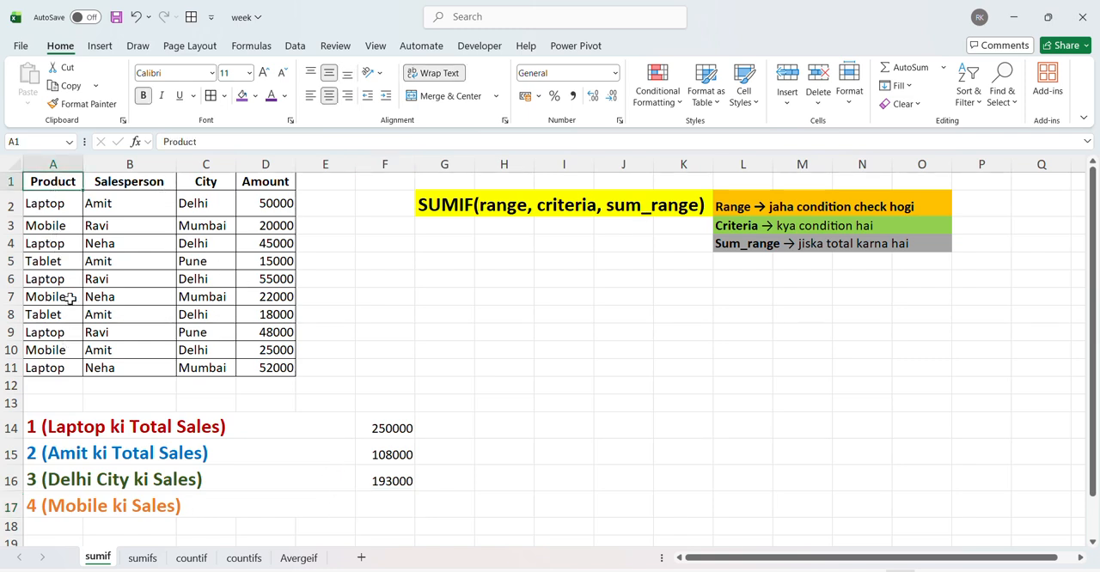
pyautogui.click(56, 224)
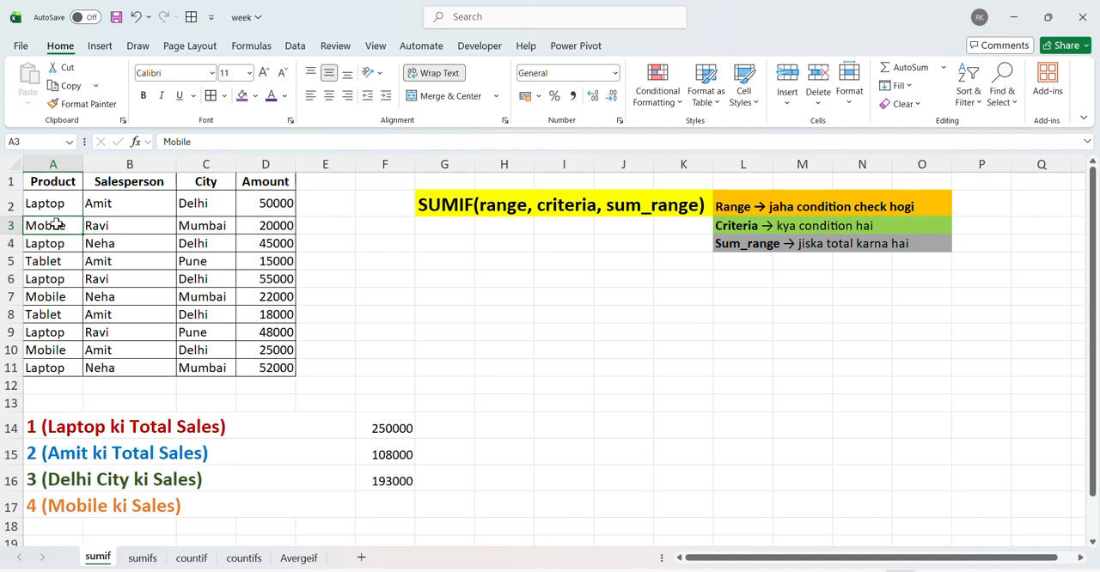
pyautogui.click(379, 499)
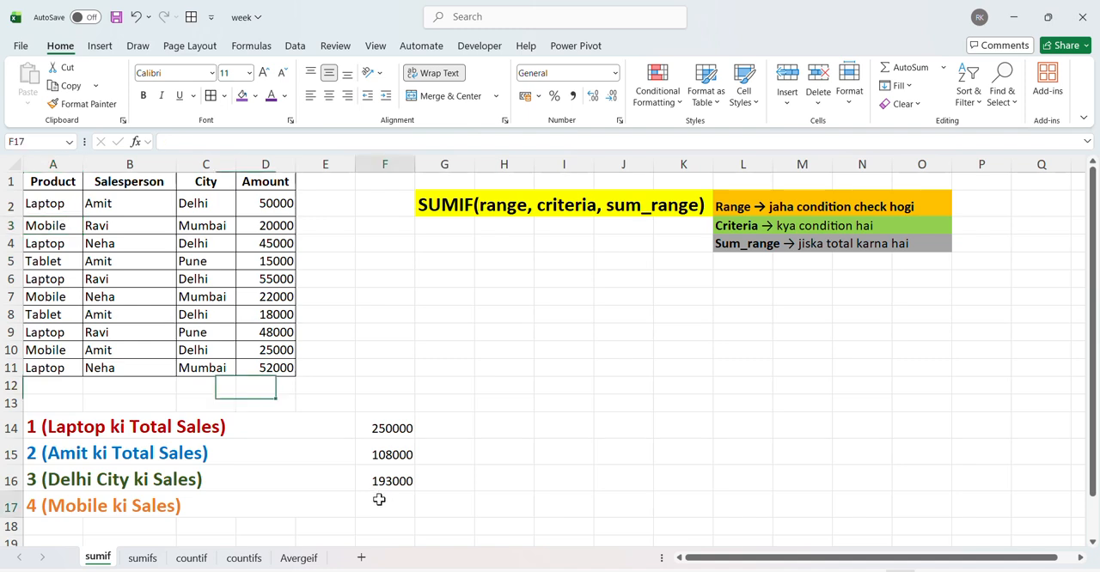
pyautogui.write('=sumi')
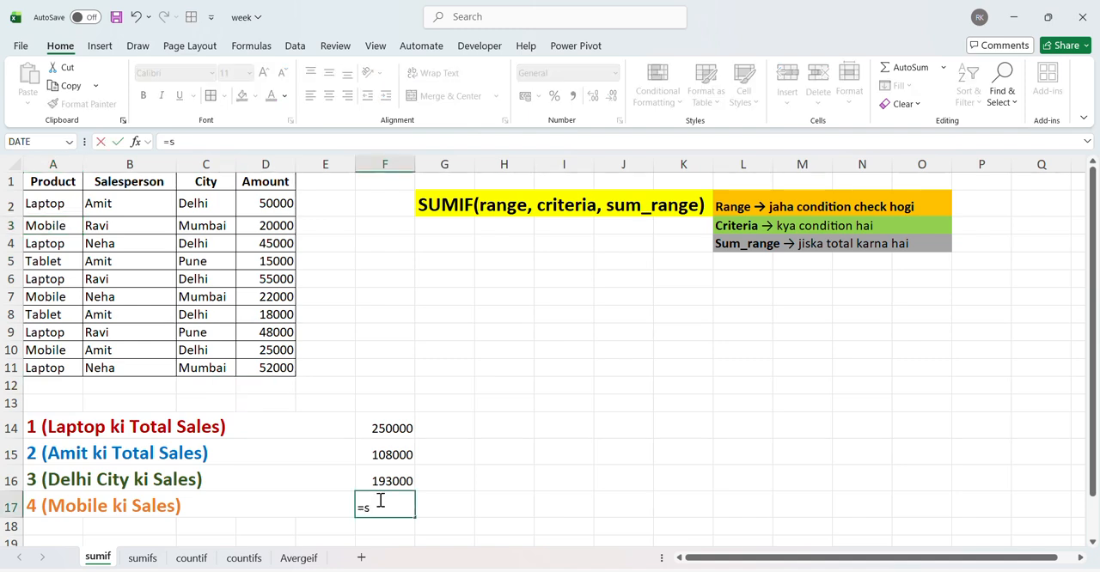
pyautogui.press('Tab')
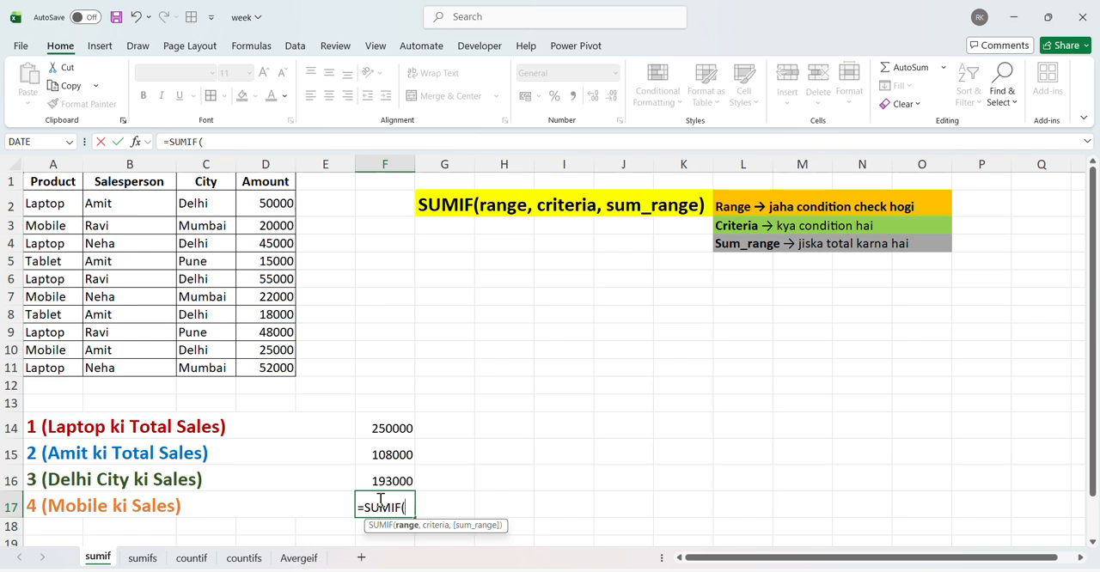
pyautogui.click(44, 181)
pyautogui.hotkey('ctrl', 'shift', 'Down')
pyautogui.write(',')
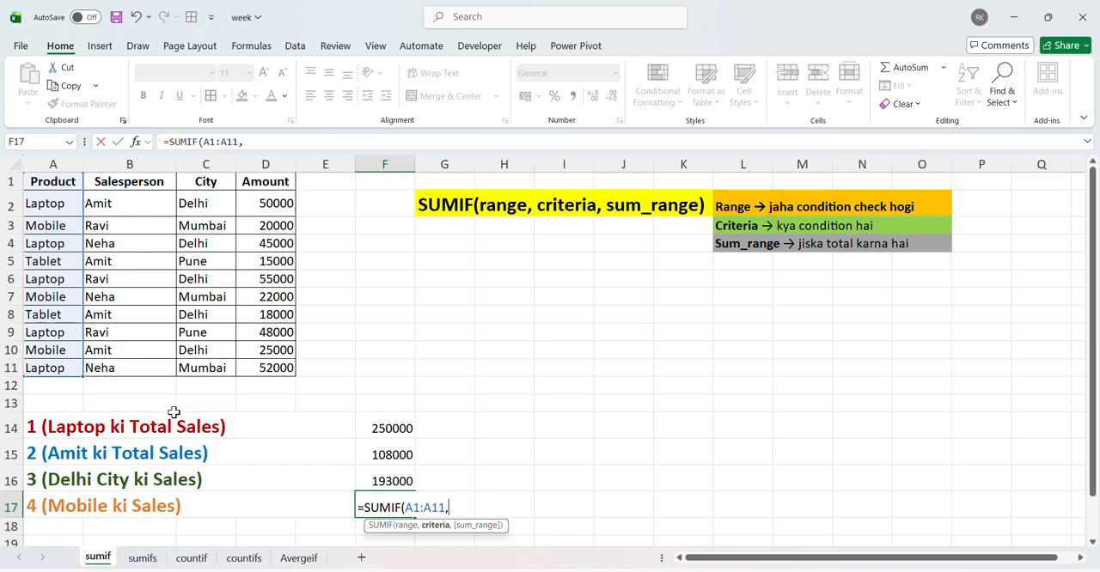
pyautogui.write('"Mobile')
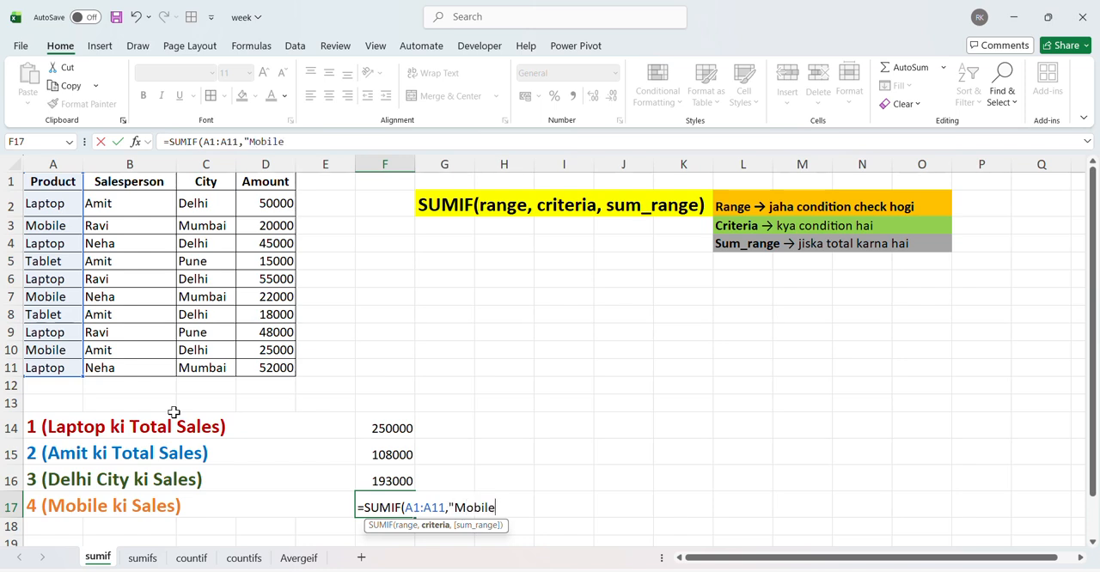
pyautogui.write('",')
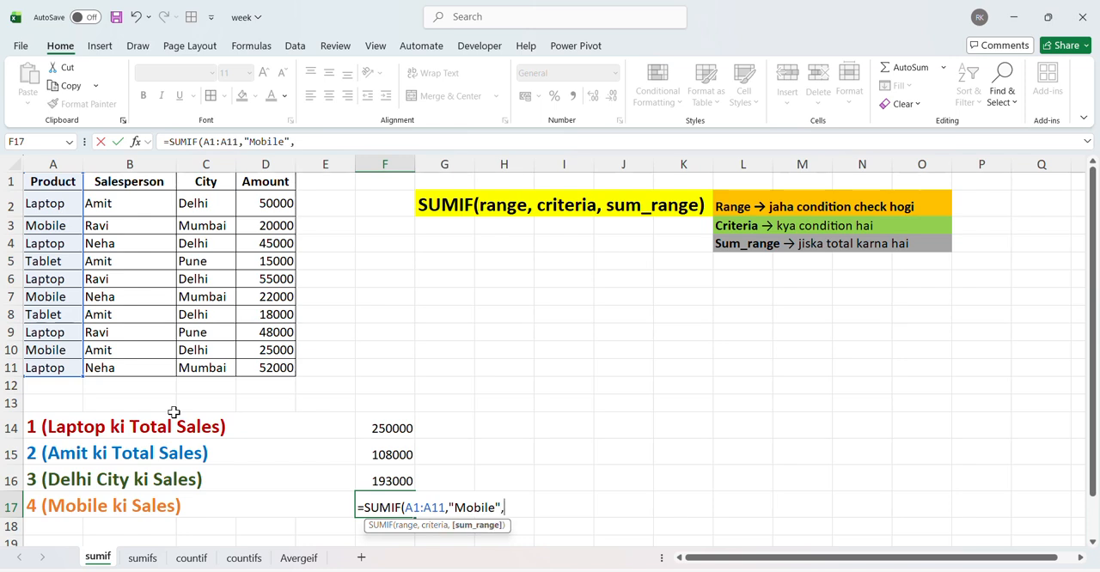
# Step: Complete the SUMIF formula in F17 with the text "Mobile" as the criterion and D1:D11 as the sum range
pyautogui.click(267, 181)
pyautogui.hotkey('ctrl', 'shift', 'Down')
pyautogui.hotkey('ctrl', 'Return')
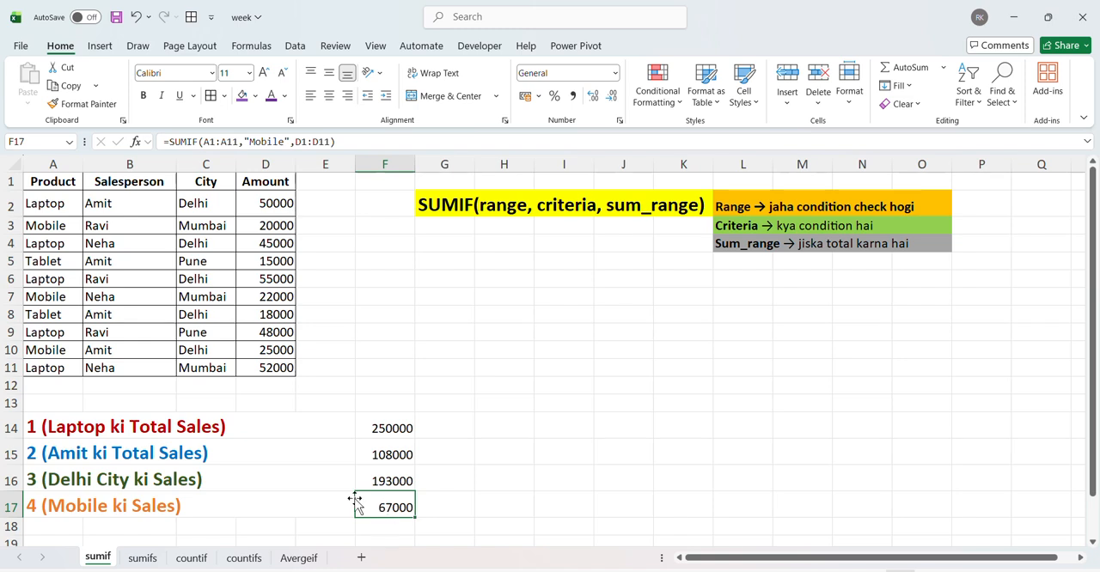
# Step: Check the F17 total against the Mobile rows 3, 7 and 10 and their amounts in D3, D7 and D10
pyautogui.keyDown('ctrl'); pyautogui.click(58, 225); pyautogui.keyUp('ctrl')
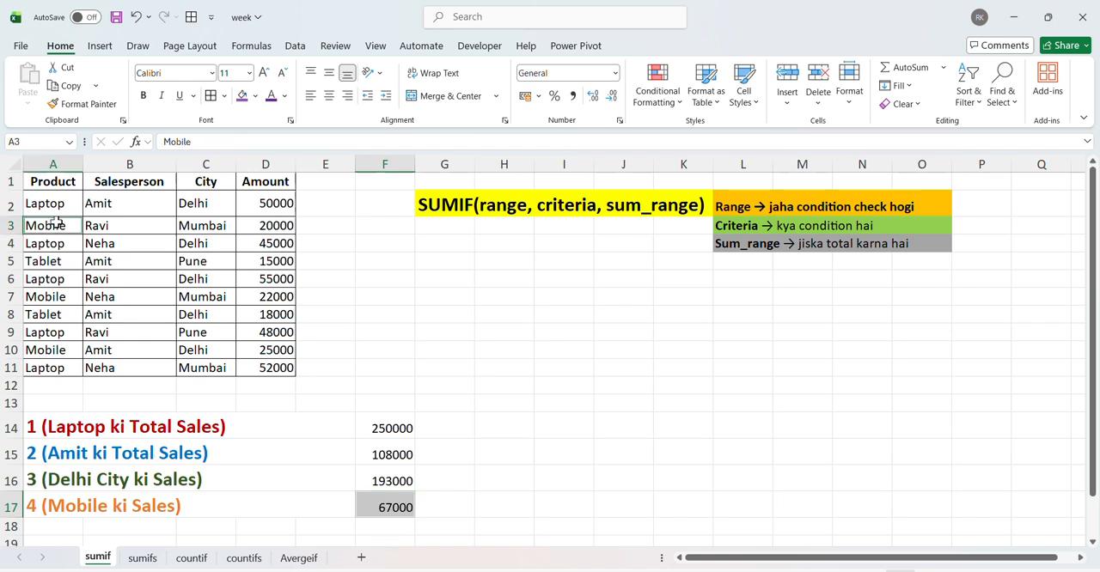
pyautogui.keyDown('ctrl'); pyautogui.click(261, 226); pyautogui.keyUp('ctrl')
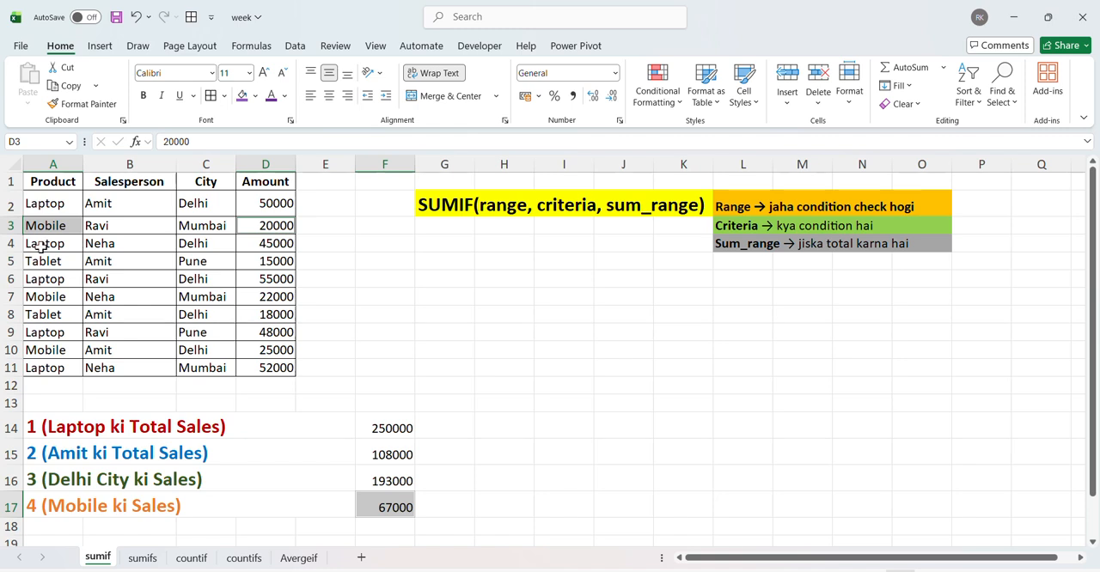
pyautogui.keyDown('ctrl'); pyautogui.click(46, 296); pyautogui.keyUp('ctrl')
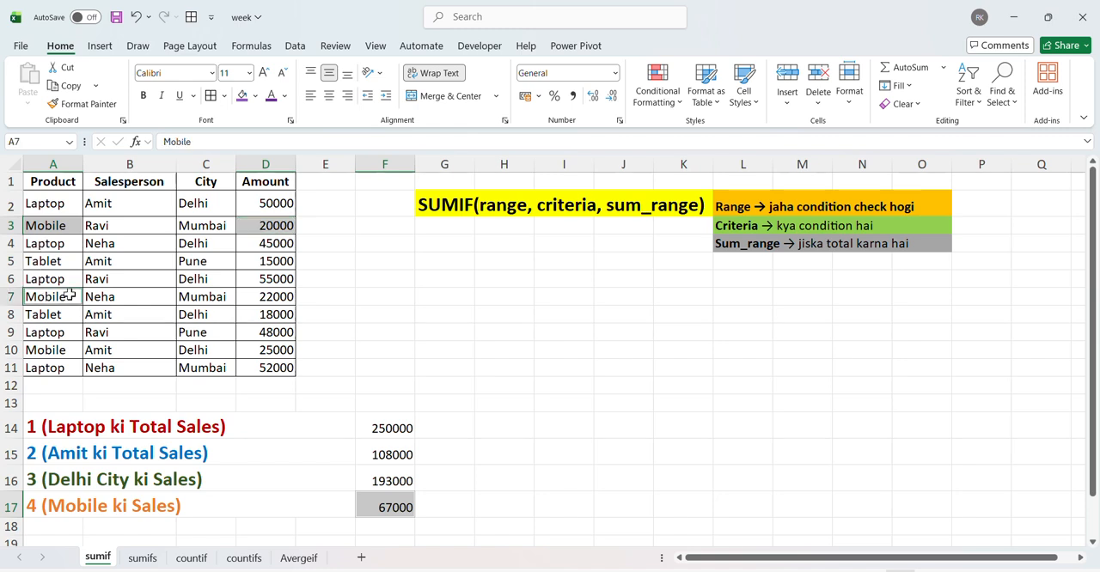
pyautogui.keyDown('ctrl'); pyautogui.click(251, 297); pyautogui.keyUp('ctrl')
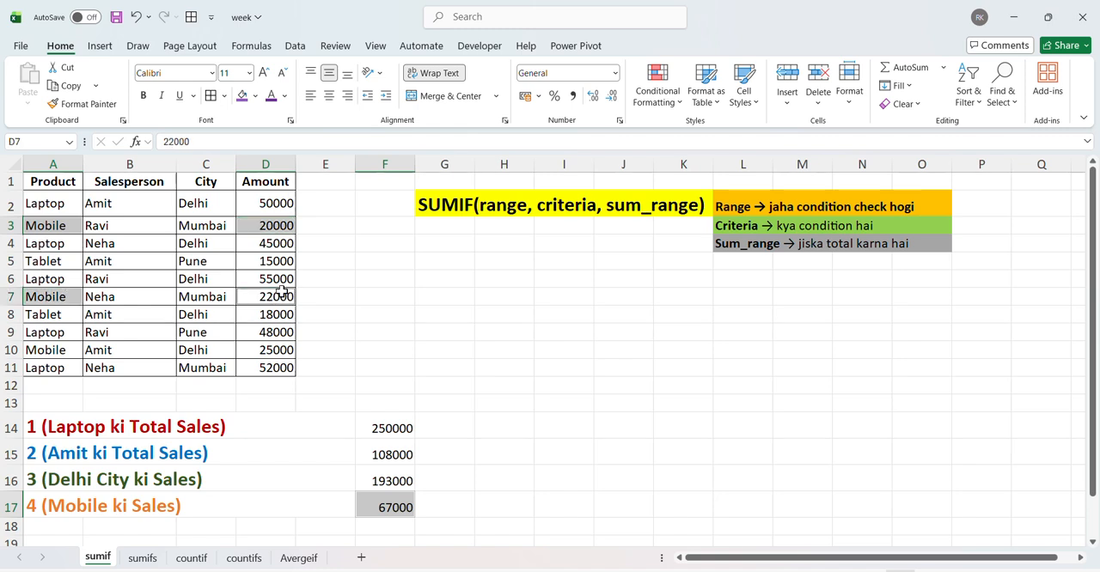
pyautogui.click(359, 278)
pyautogui.click(268, 226)
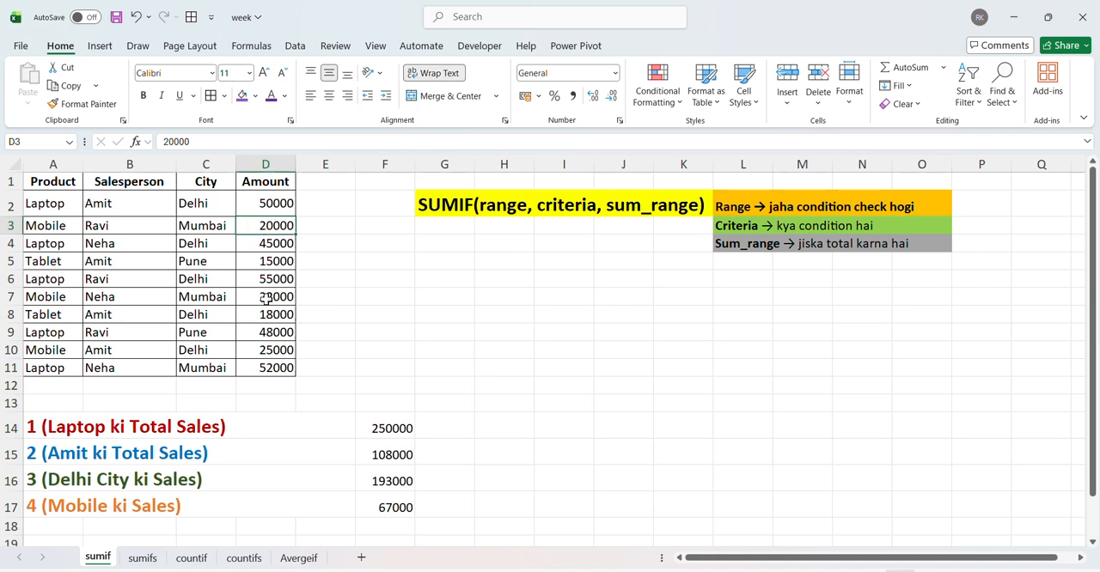
pyautogui.keyDown('ctrl'); pyautogui.click(267, 296); pyautogui.keyUp('ctrl')
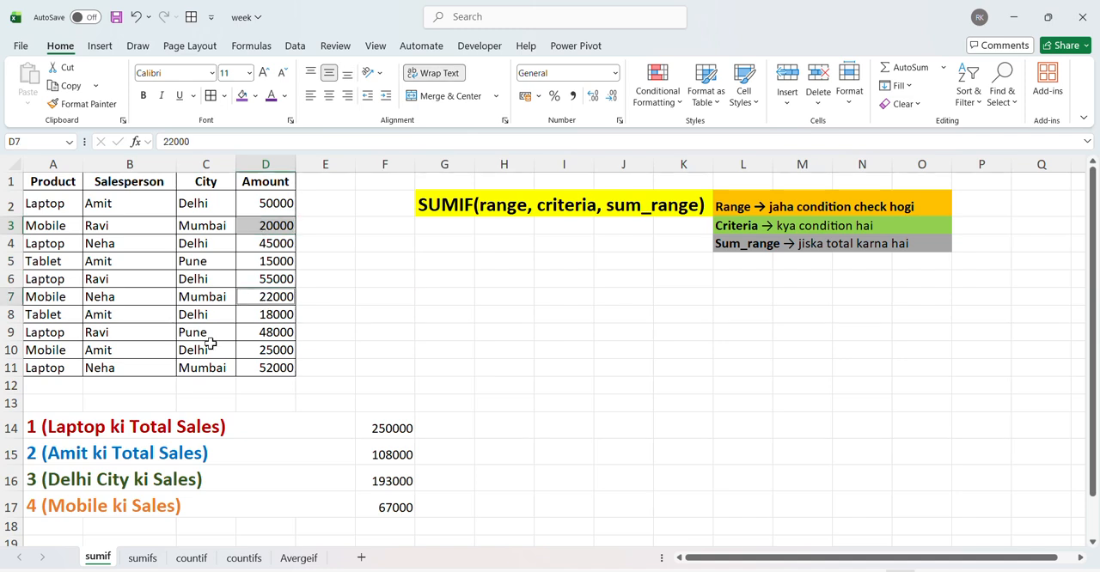
pyautogui.keyDown('ctrl'); pyautogui.click(259, 352); pyautogui.keyUp('ctrl')
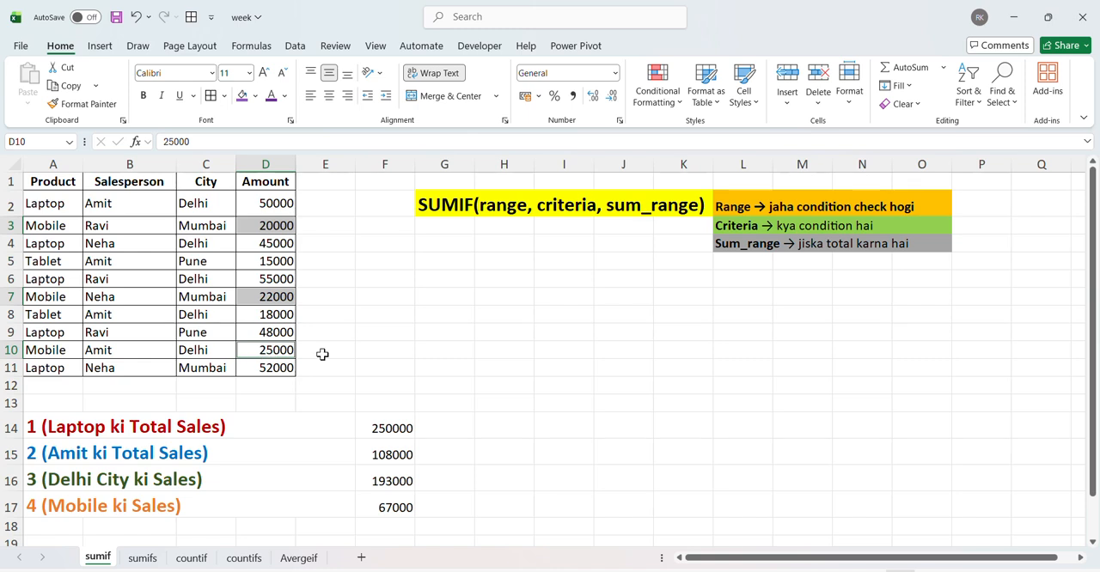
pyautogui.click(381, 508)
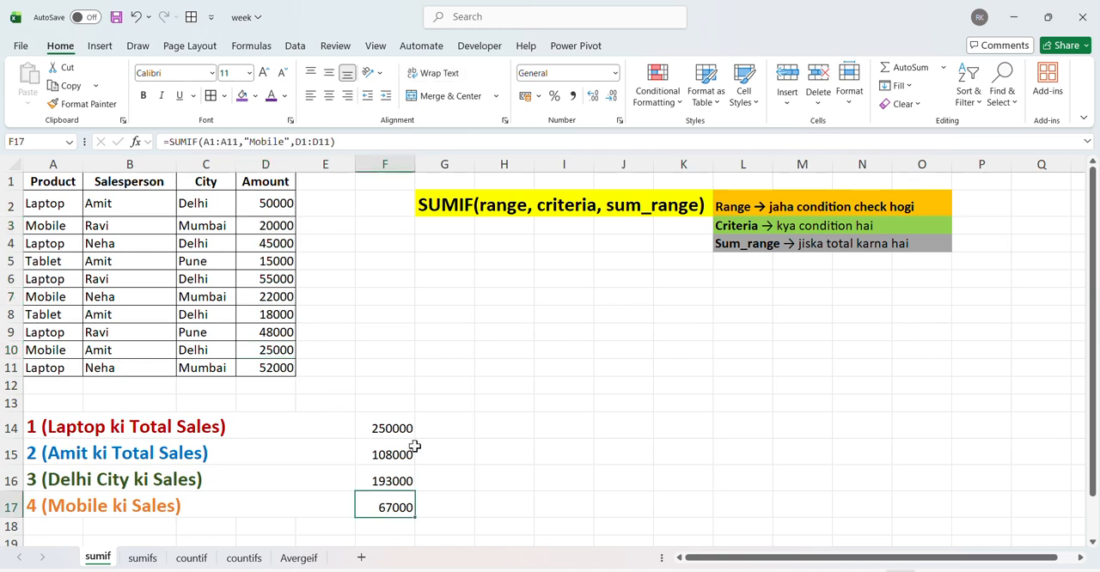
pyautogui.click(443, 331)
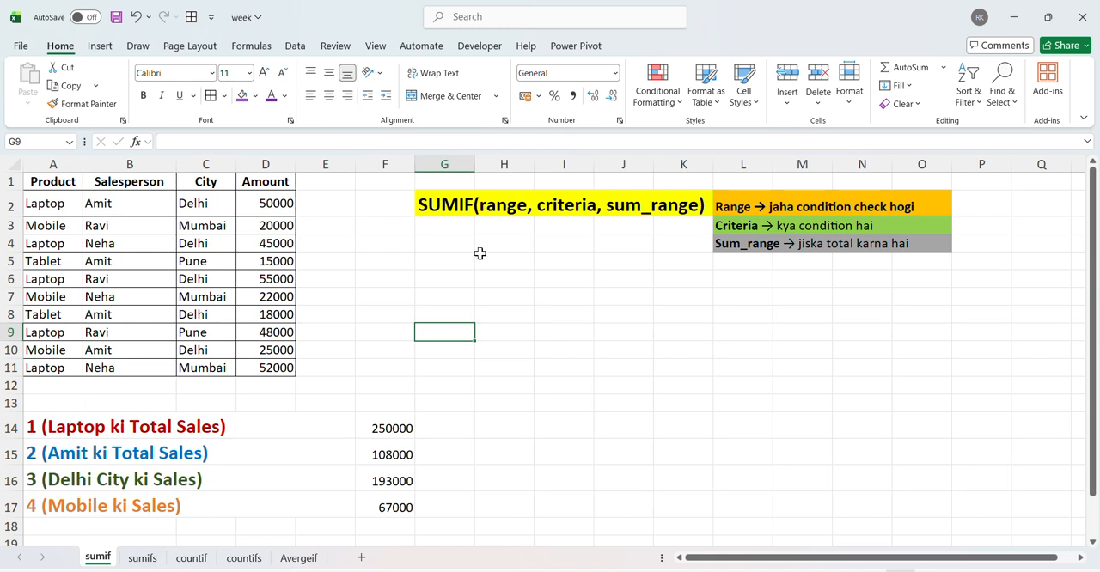
pyautogui.click(152, 434)
pyautogui.click(150, 461)
pyautogui.click(152, 480)
pyautogui.click(376, 452)
pyautogui.click(460, 376)
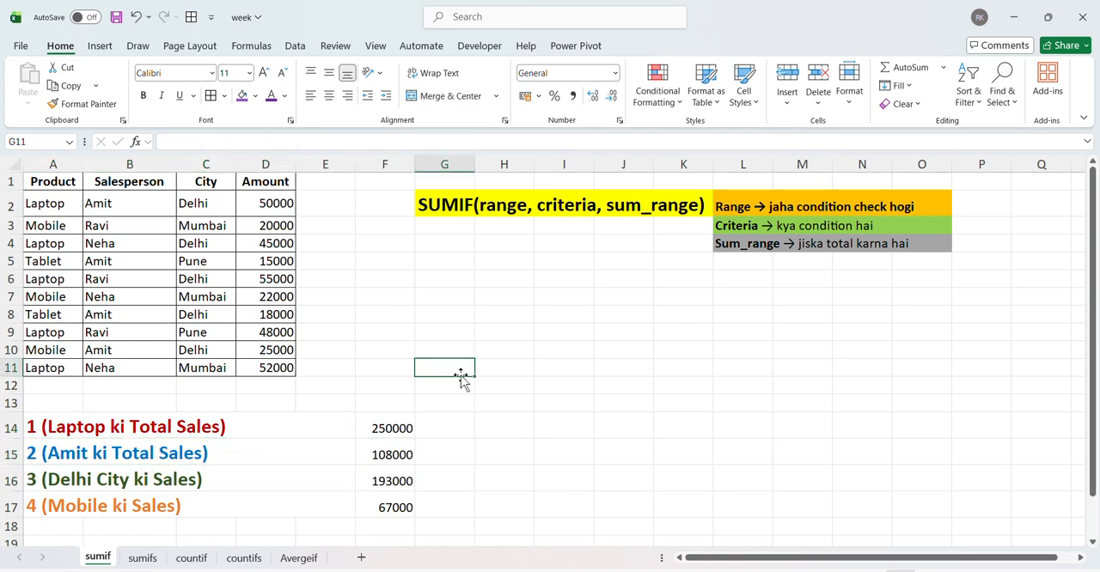